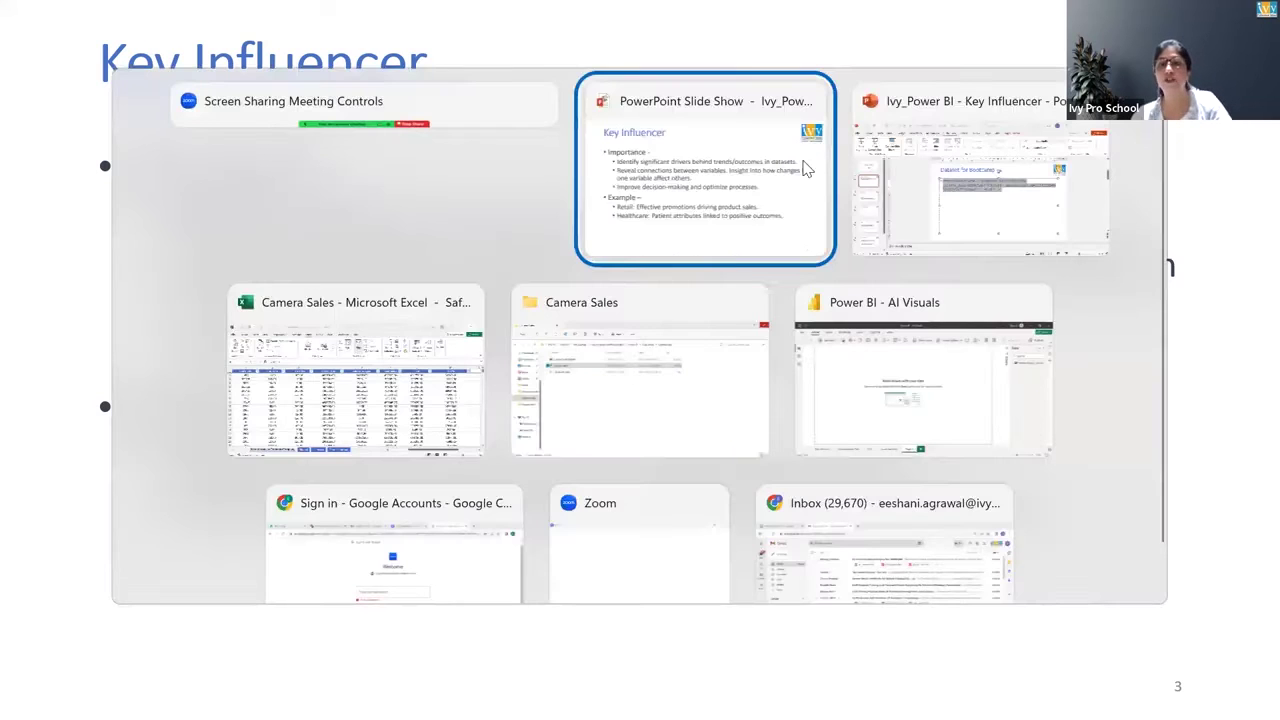
Return to the AI Visuals report and place a Key influencers visual from the AI visuals on Page 1
key("alt+Tab")
key("alt+Tab")
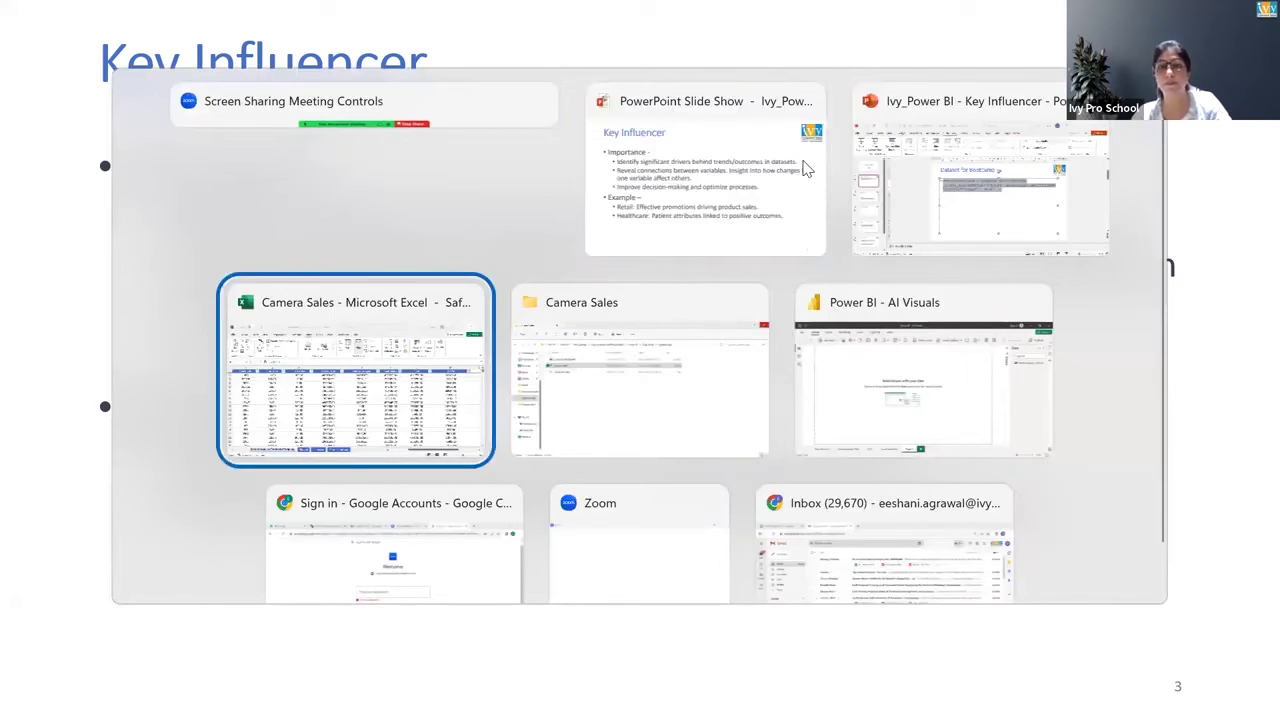
key("alt+Tab")
key("alt+Tab")
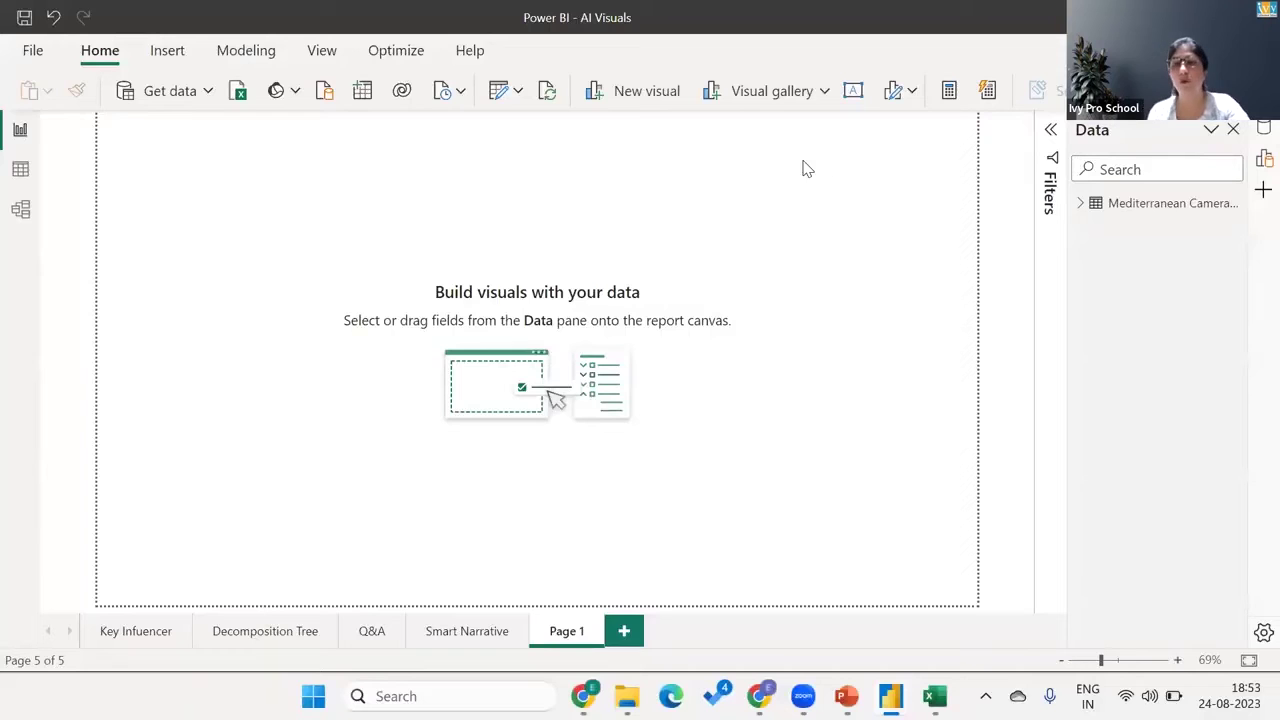
left_click(1080, 203)
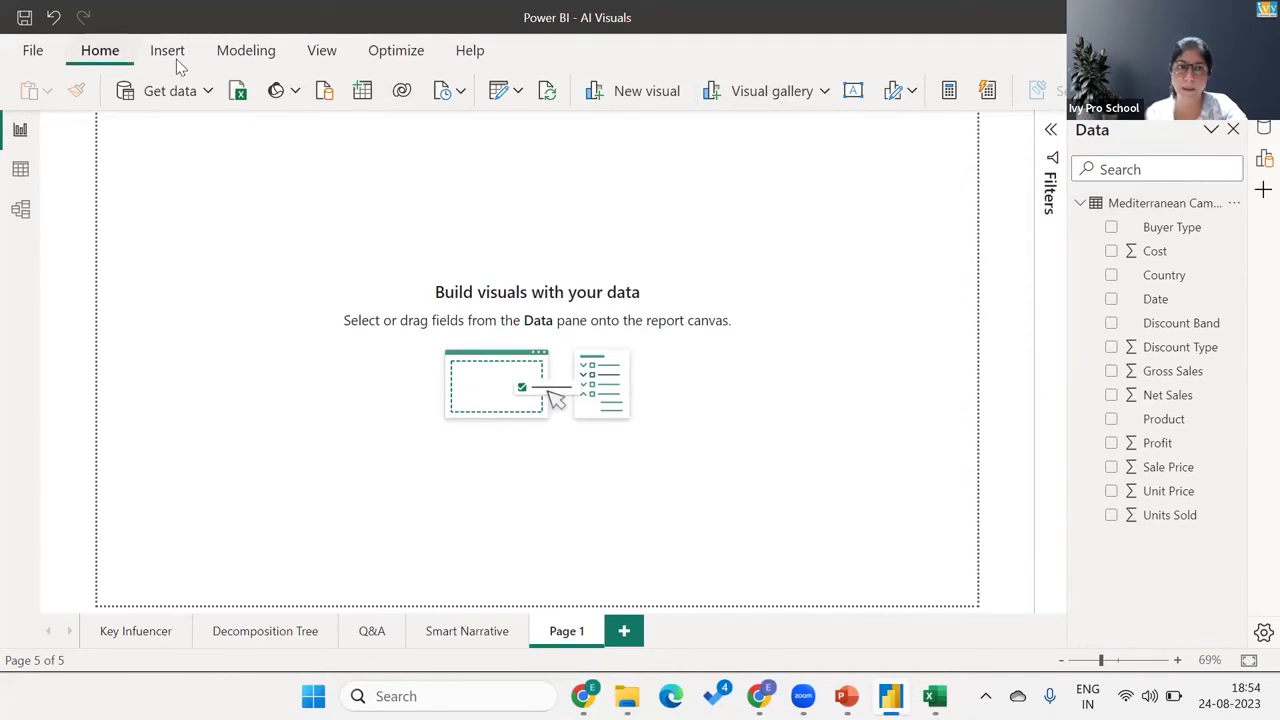
left_click(821, 93)
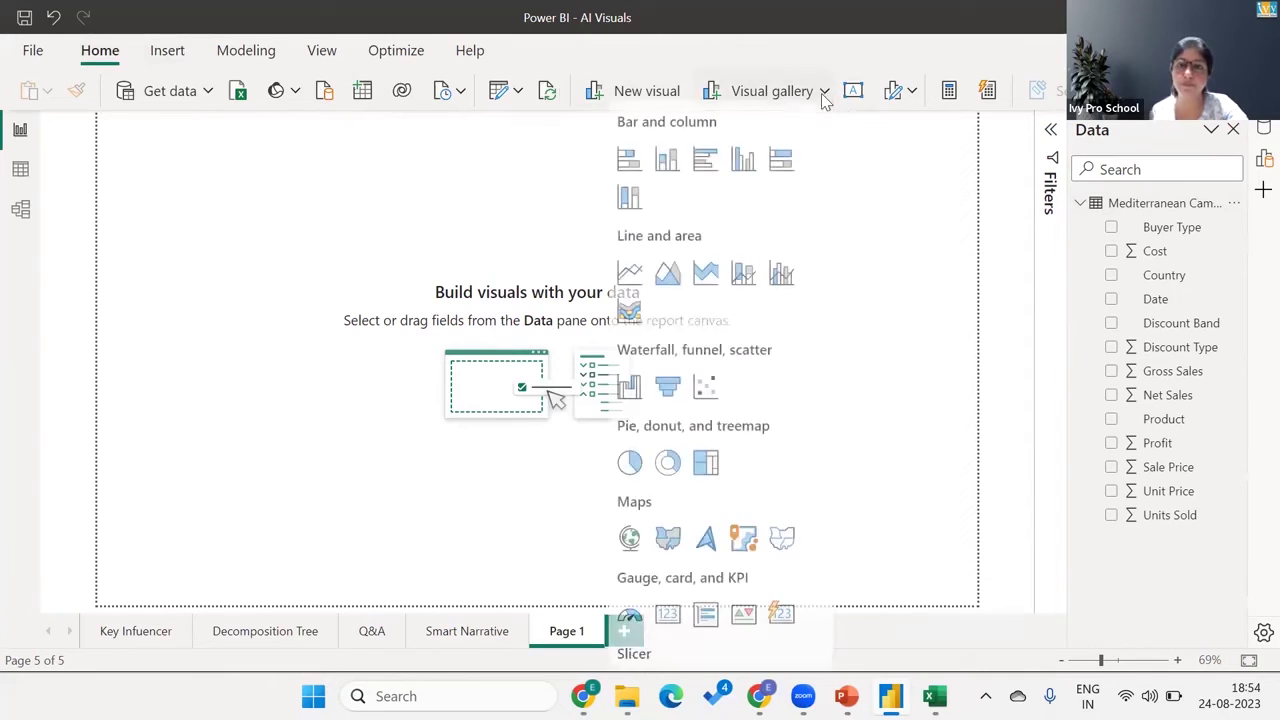
scroll(825, 145, "down", 5)
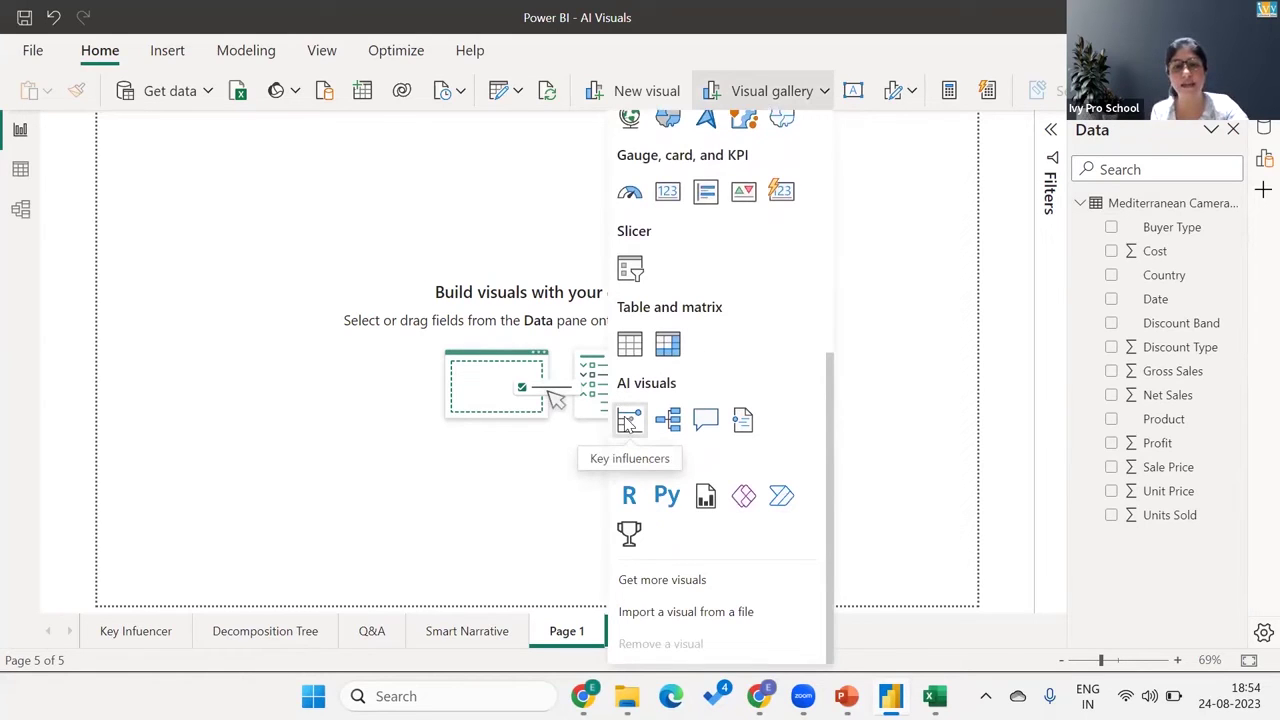
left_click(628, 422)
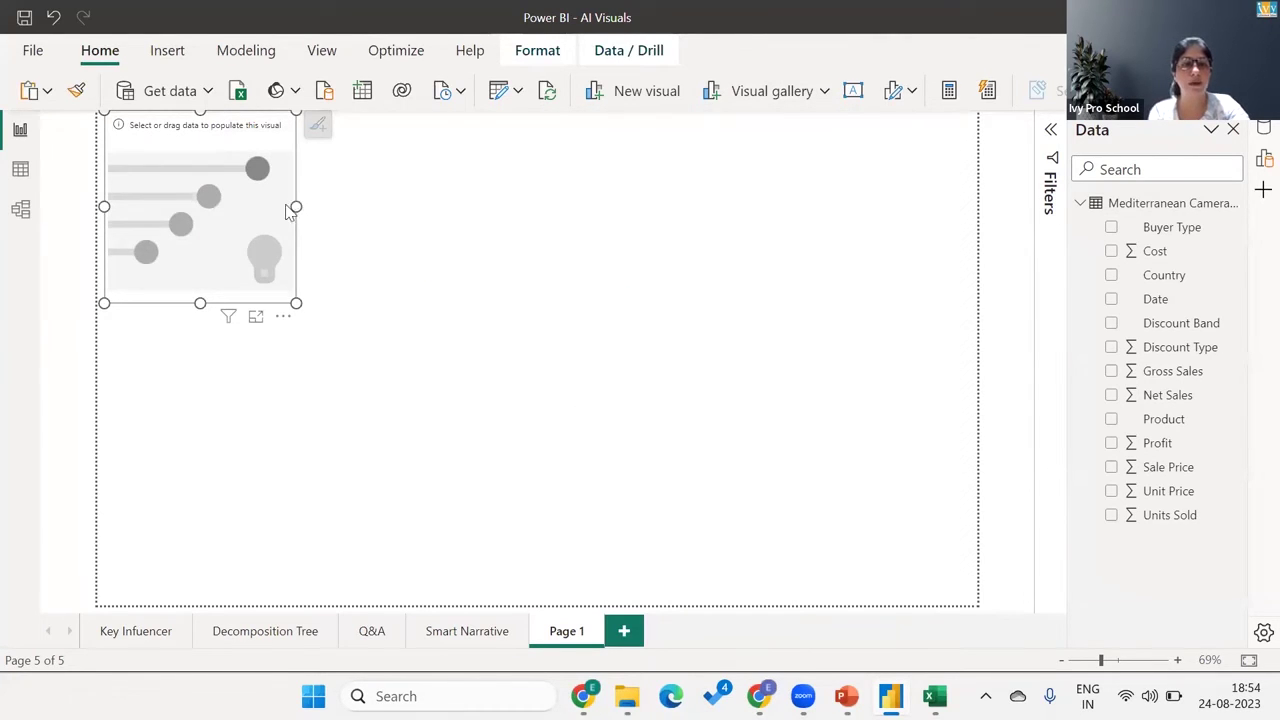
Move the empty visual lower and enlarge it, then preview the Key Influencer page's example full-size
left_click_drag(288, 210, 313, 347)
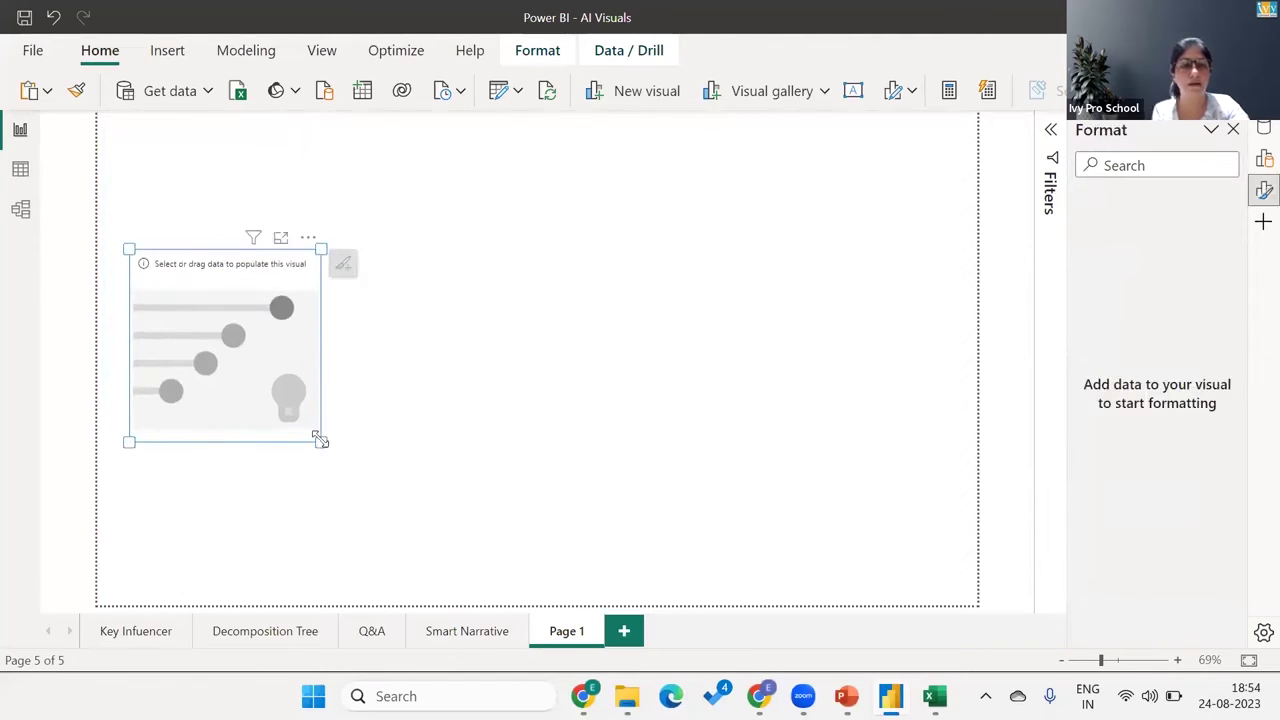
left_click_drag(322, 442, 511, 513)
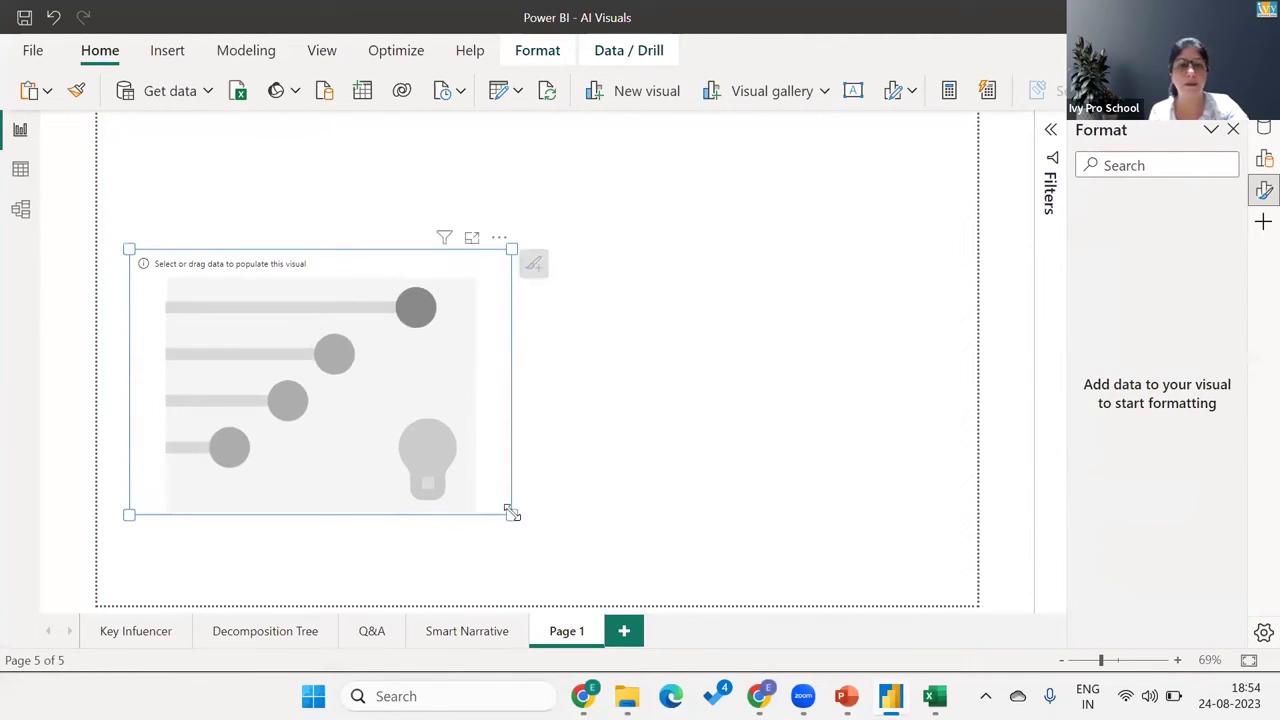
left_click(137, 631)
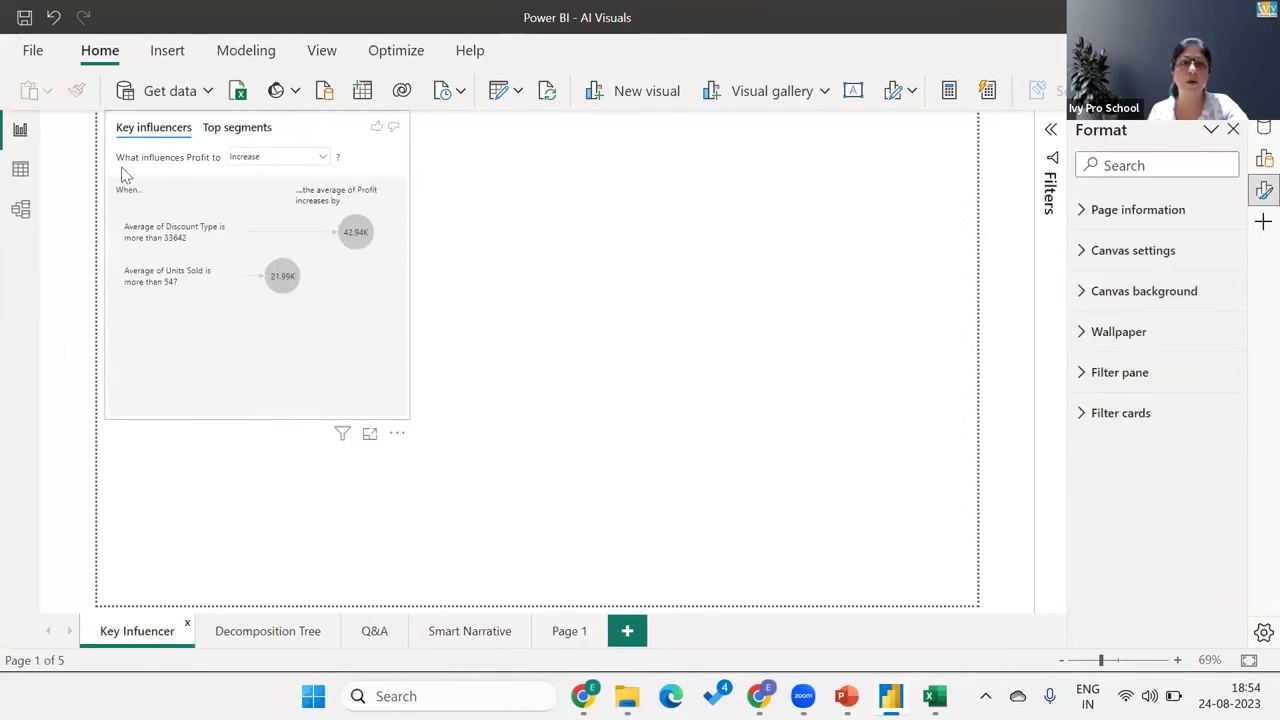
left_click(370, 437)
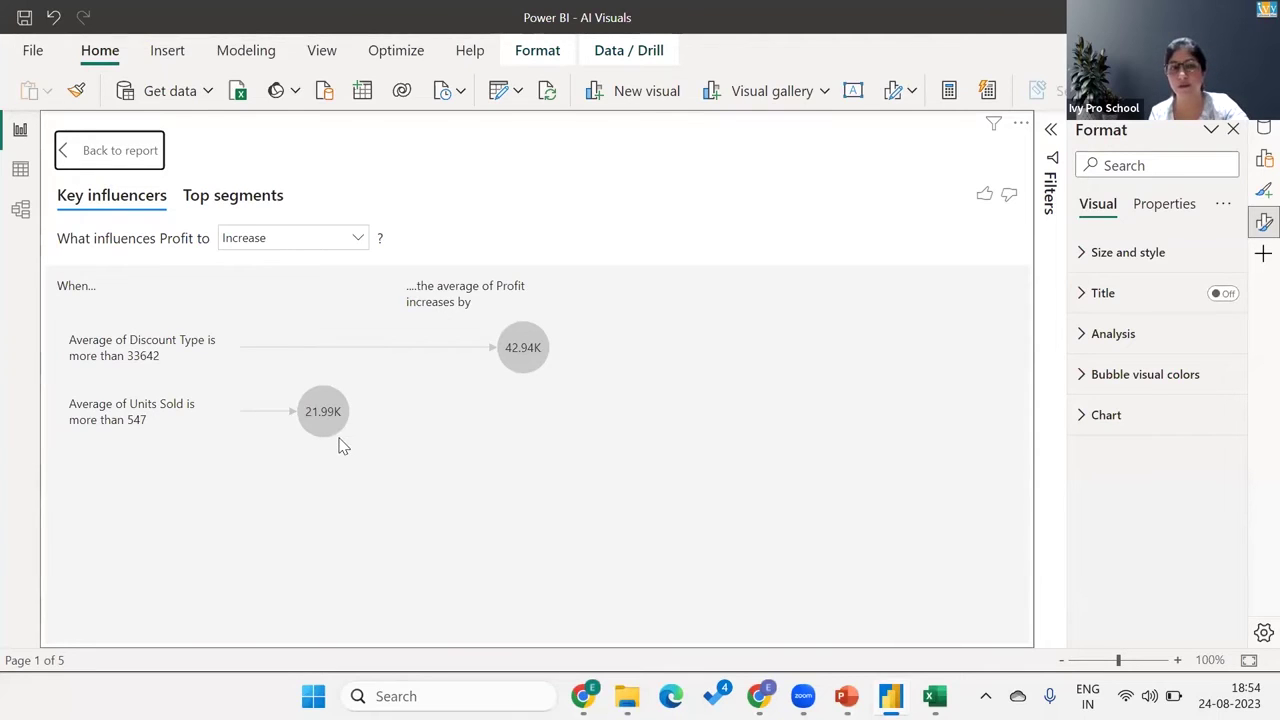
left_click(87, 152)
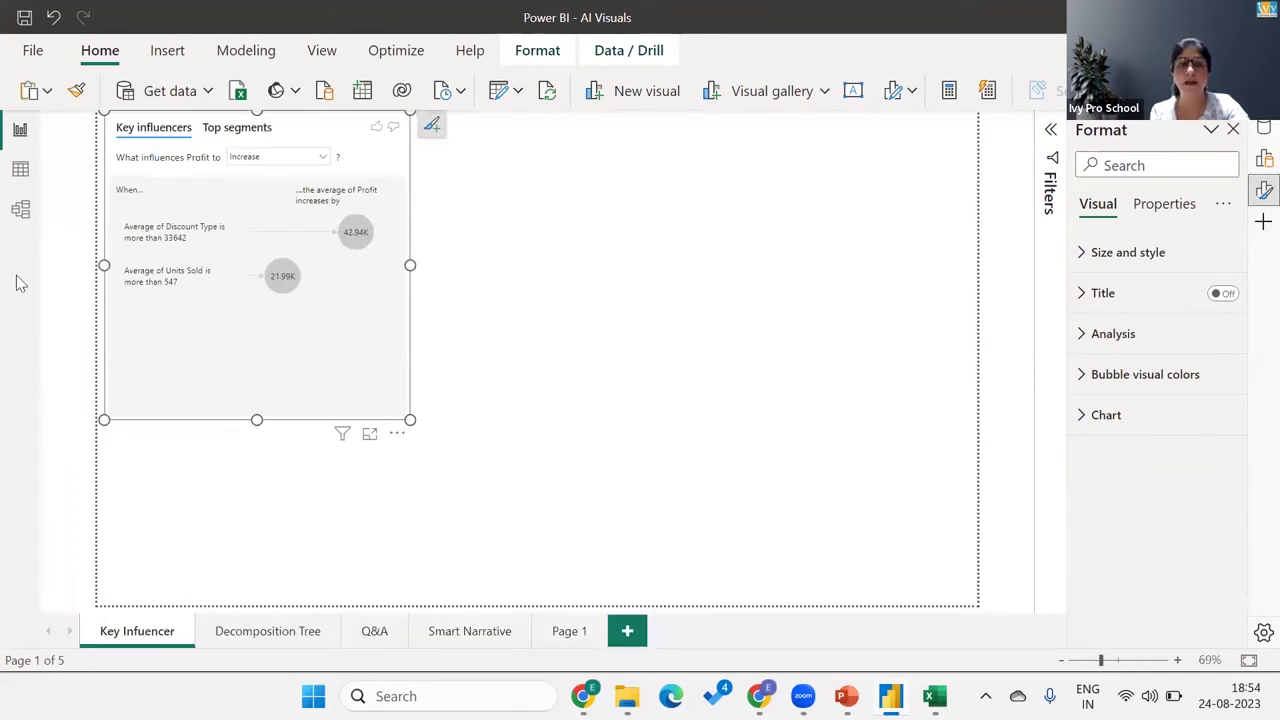
left_click(562, 636)
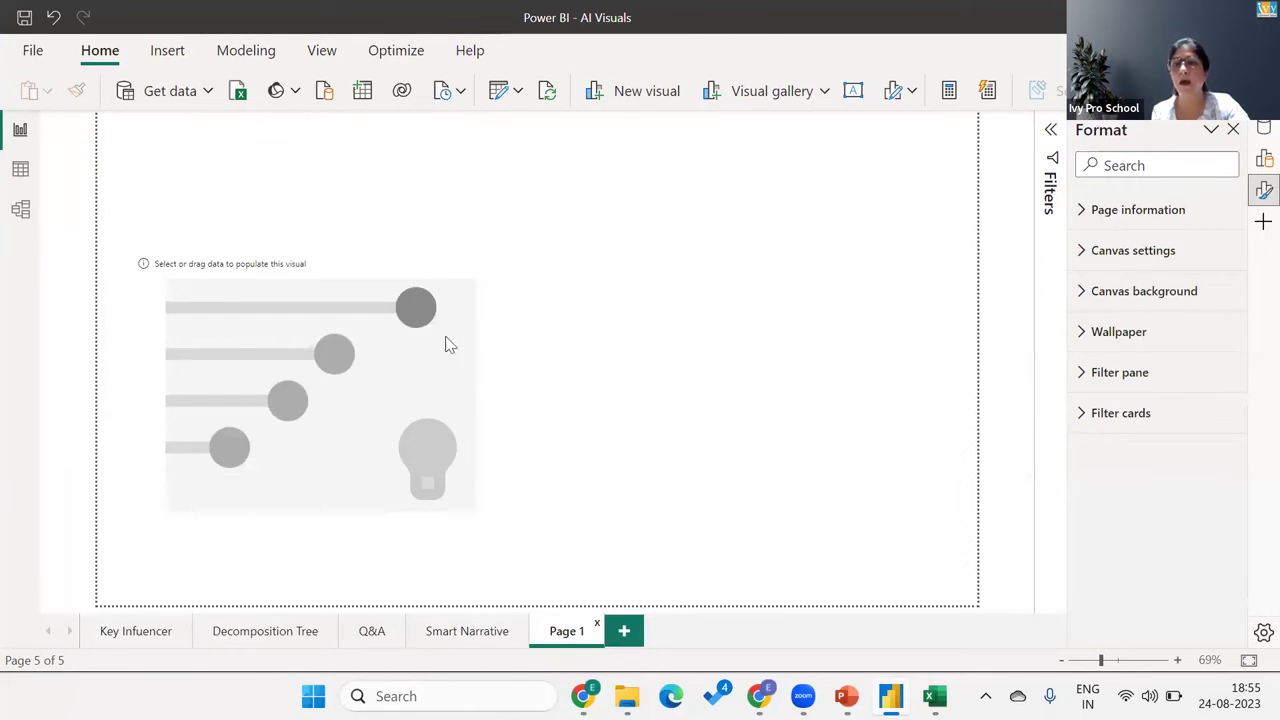
Set Profit as the field the Key influencers visual analyses
left_click(376, 408)
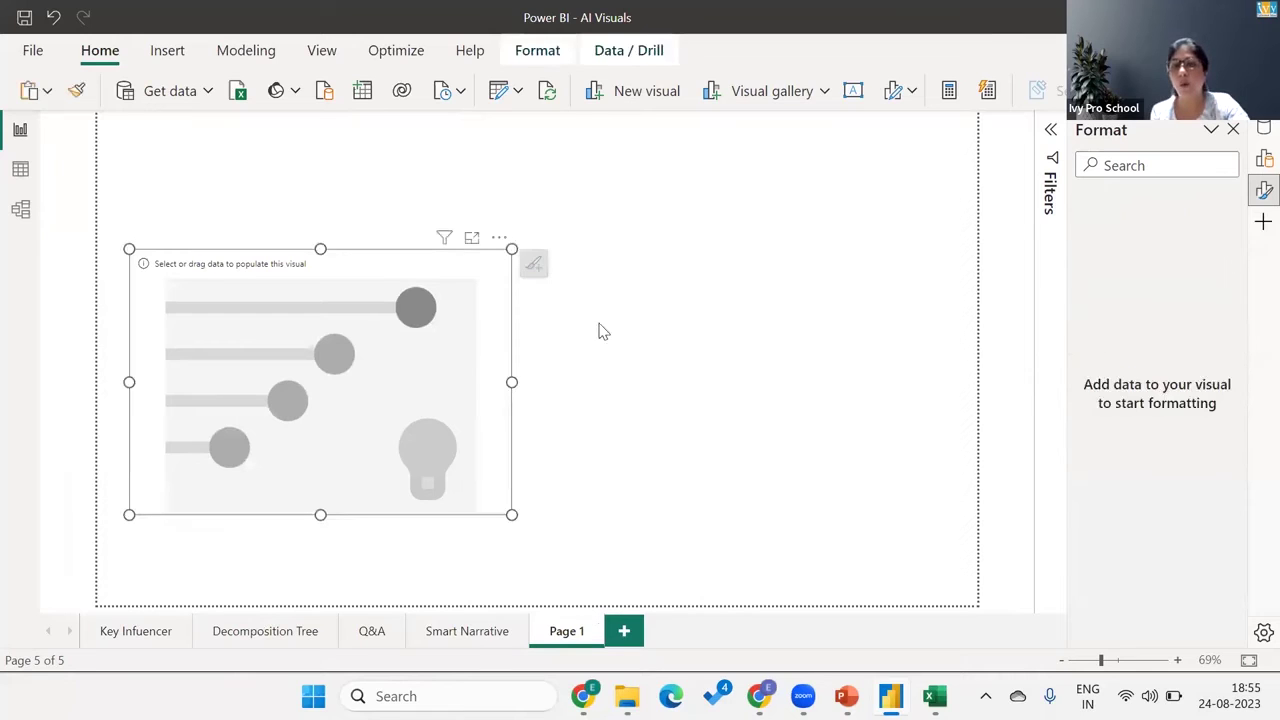
left_click(1263, 162)
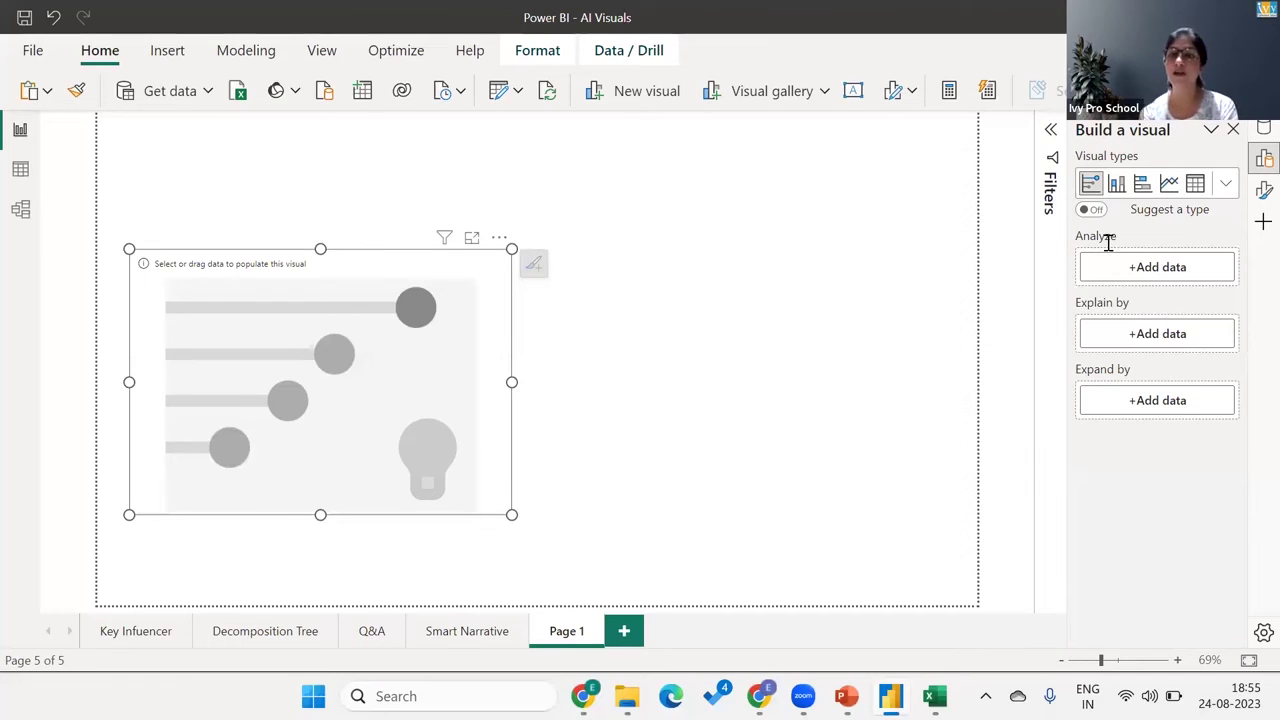
left_click(1122, 270)
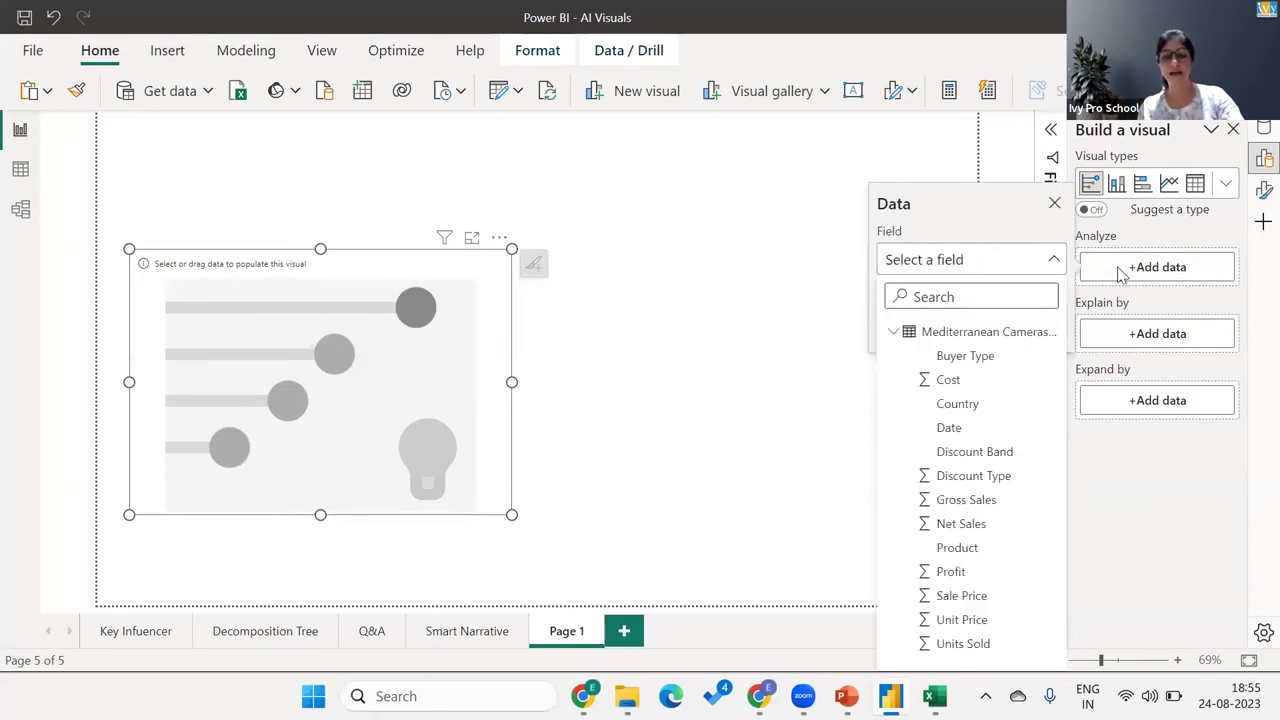
type("prof")
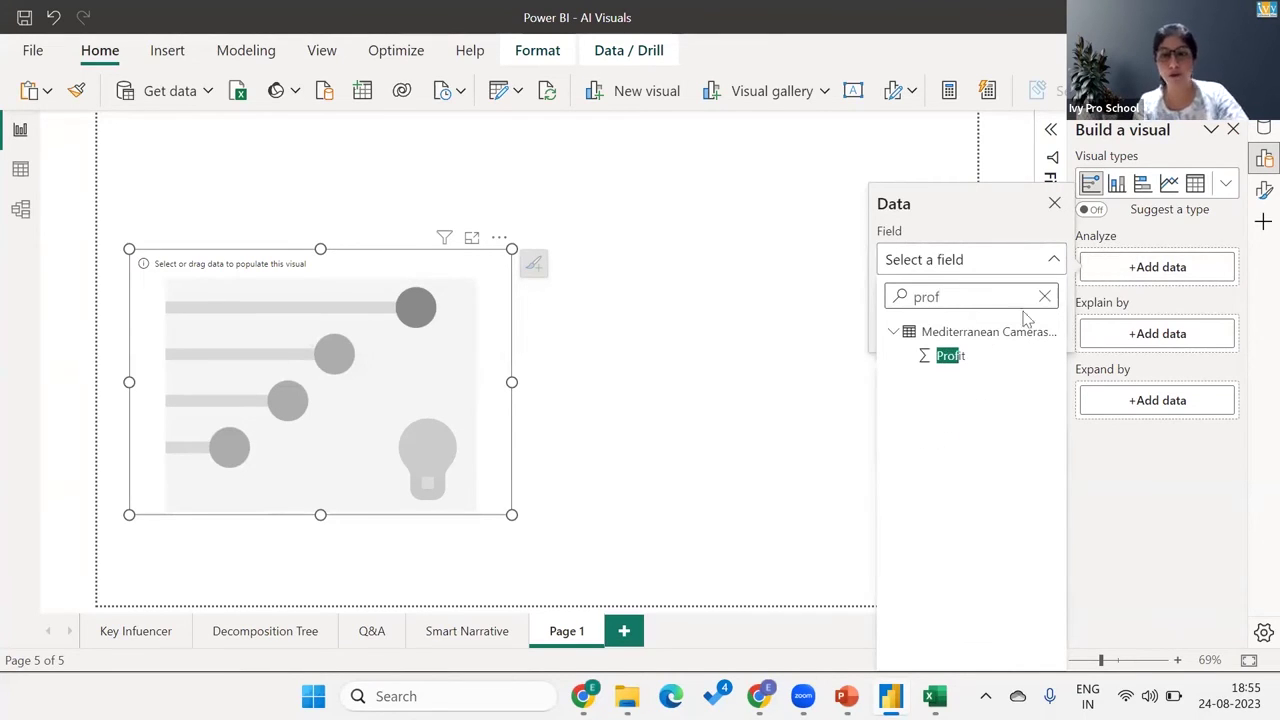
left_click(946, 358)
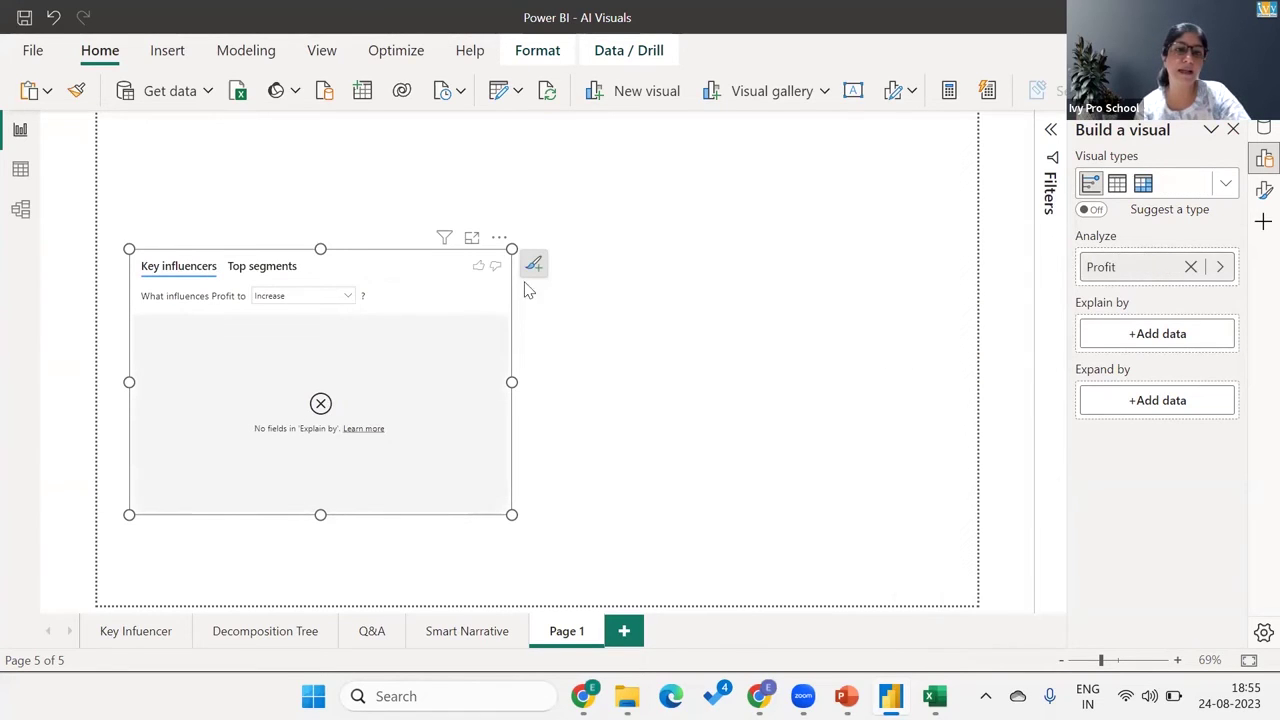
Widen the visual up and right, and set the analysis to what makes Profit Increase
left_click_drag(512, 249, 700, 160)
right_click(705, 162)
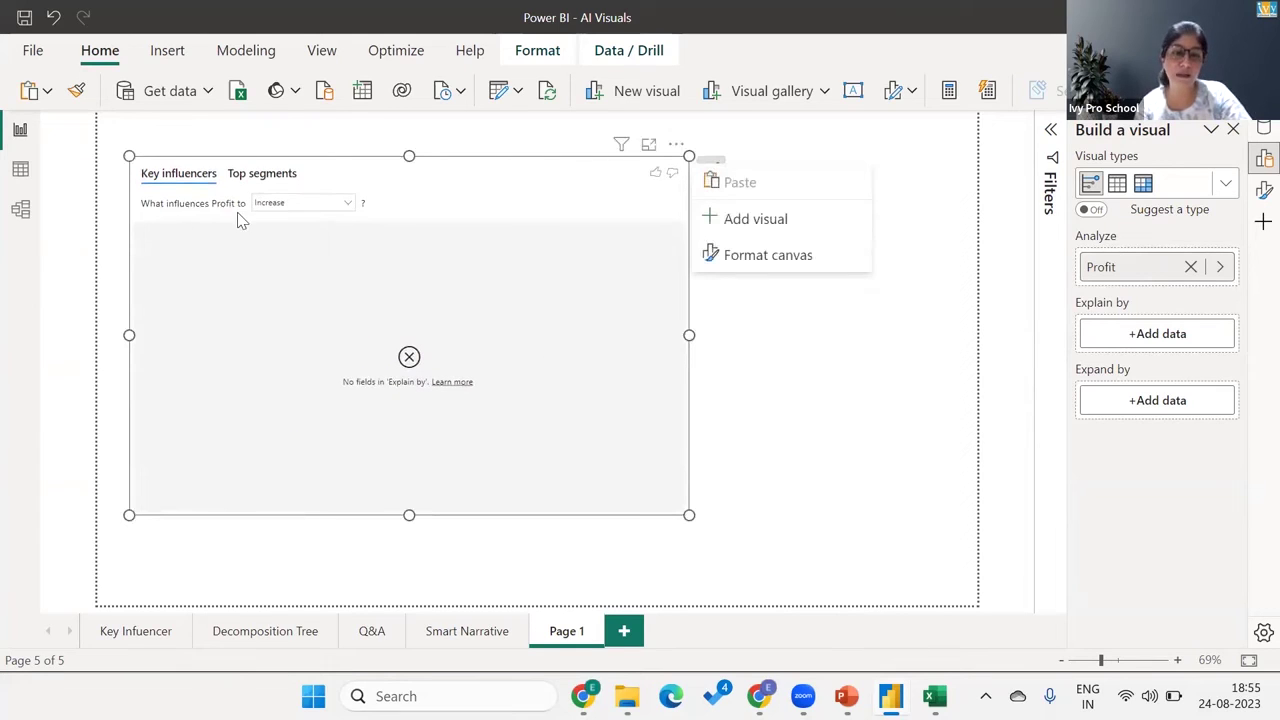
left_click(350, 210)
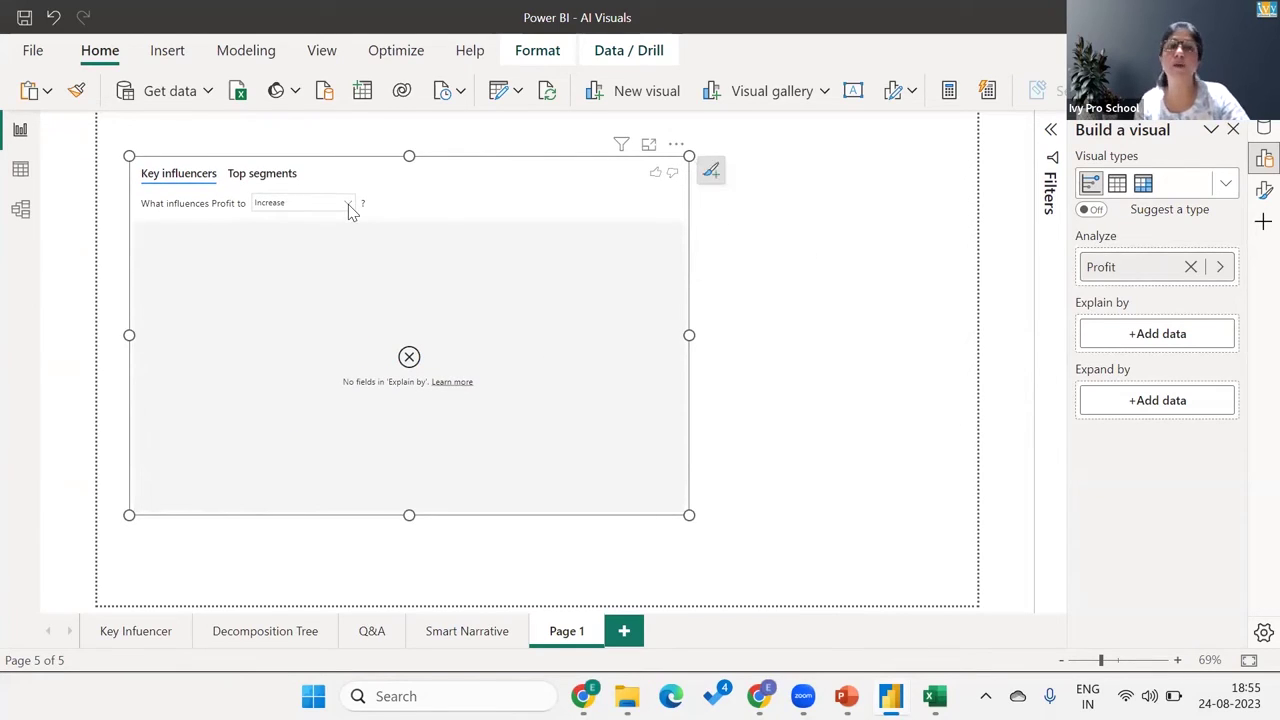
left_click(350, 206)
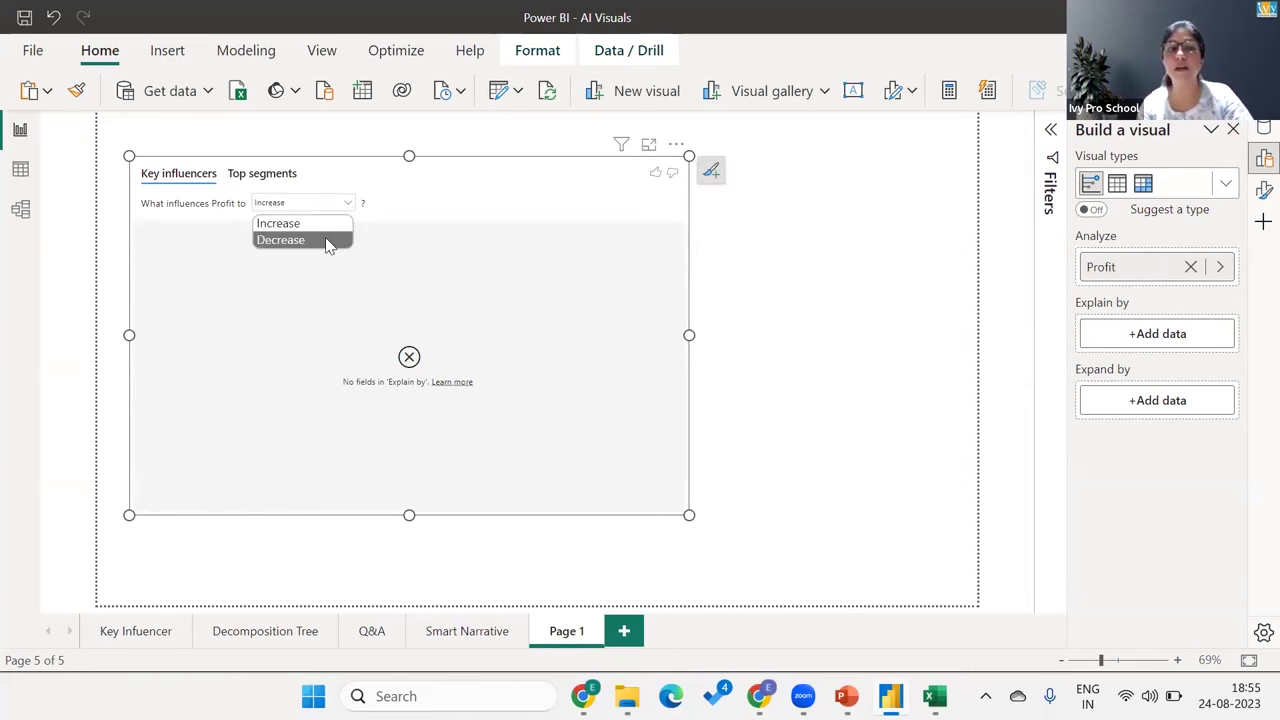
left_click(328, 244)
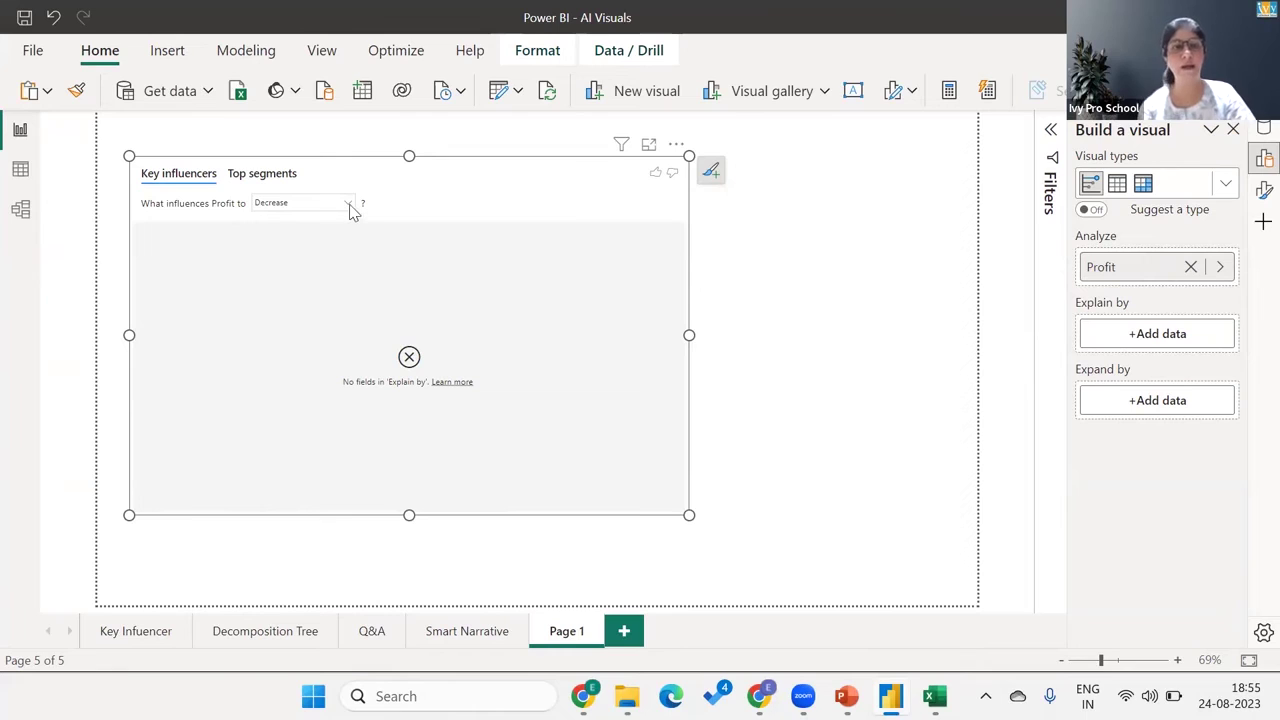
left_click(348, 205)
left_click(330, 225)
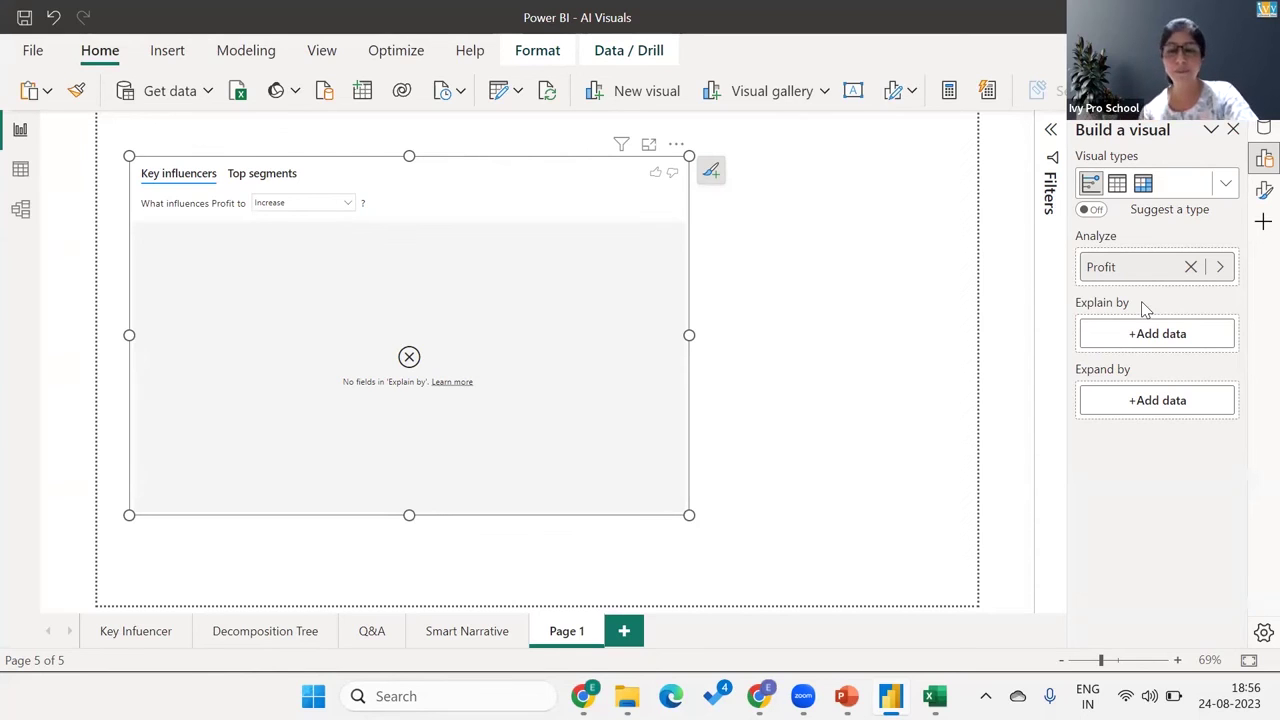
Add Discount Band, Discount Type, Unit Price and Cost under Explain by
left_click(1175, 340)
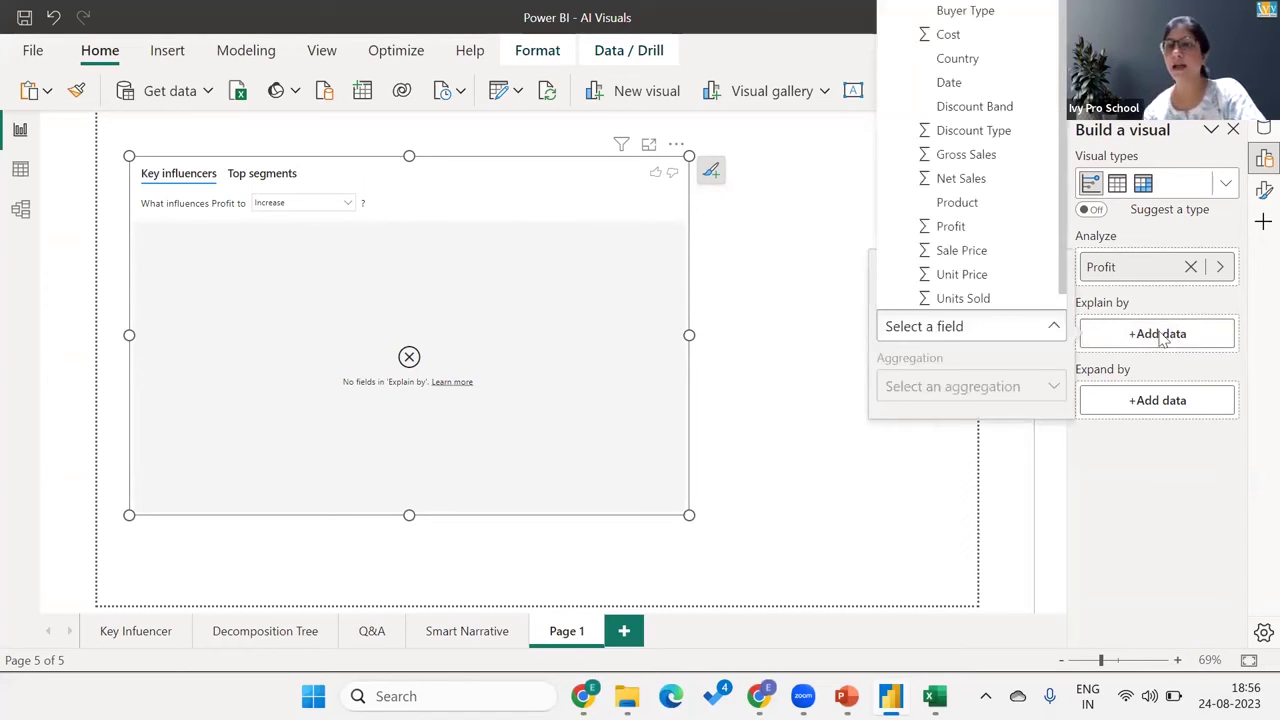
left_click(975, 107)
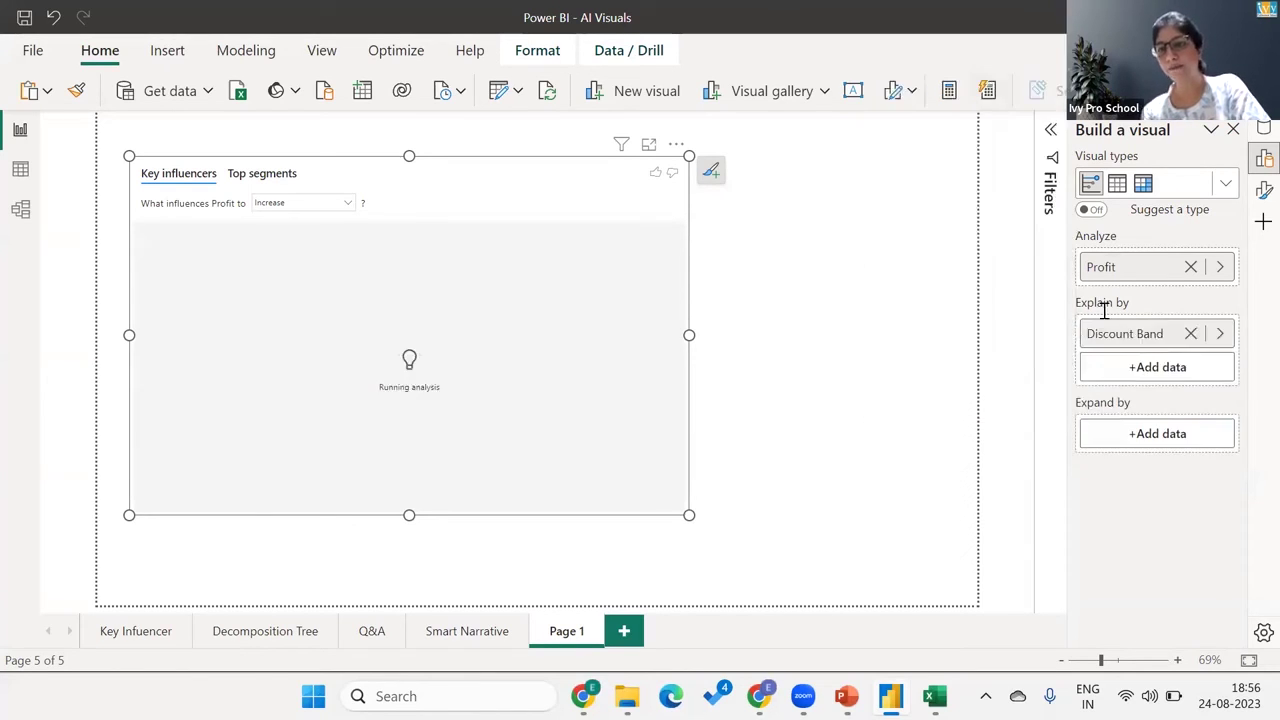
left_click(1123, 368)
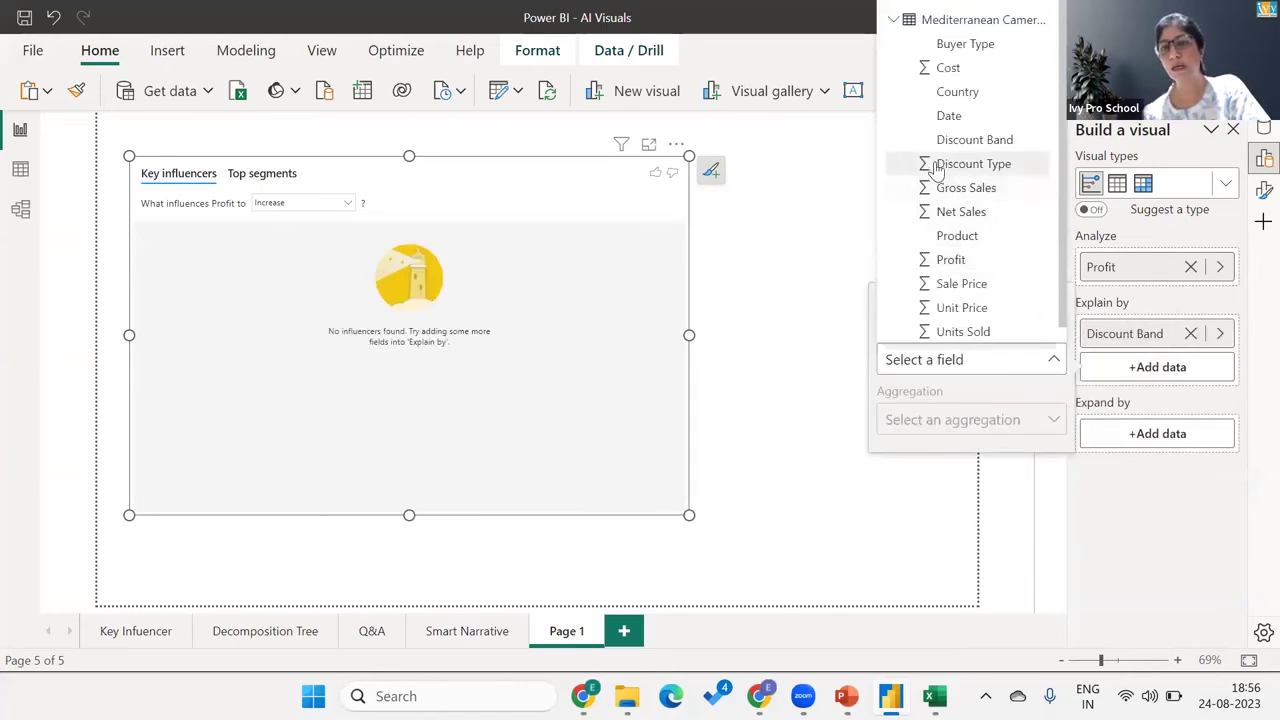
left_click(937, 166)
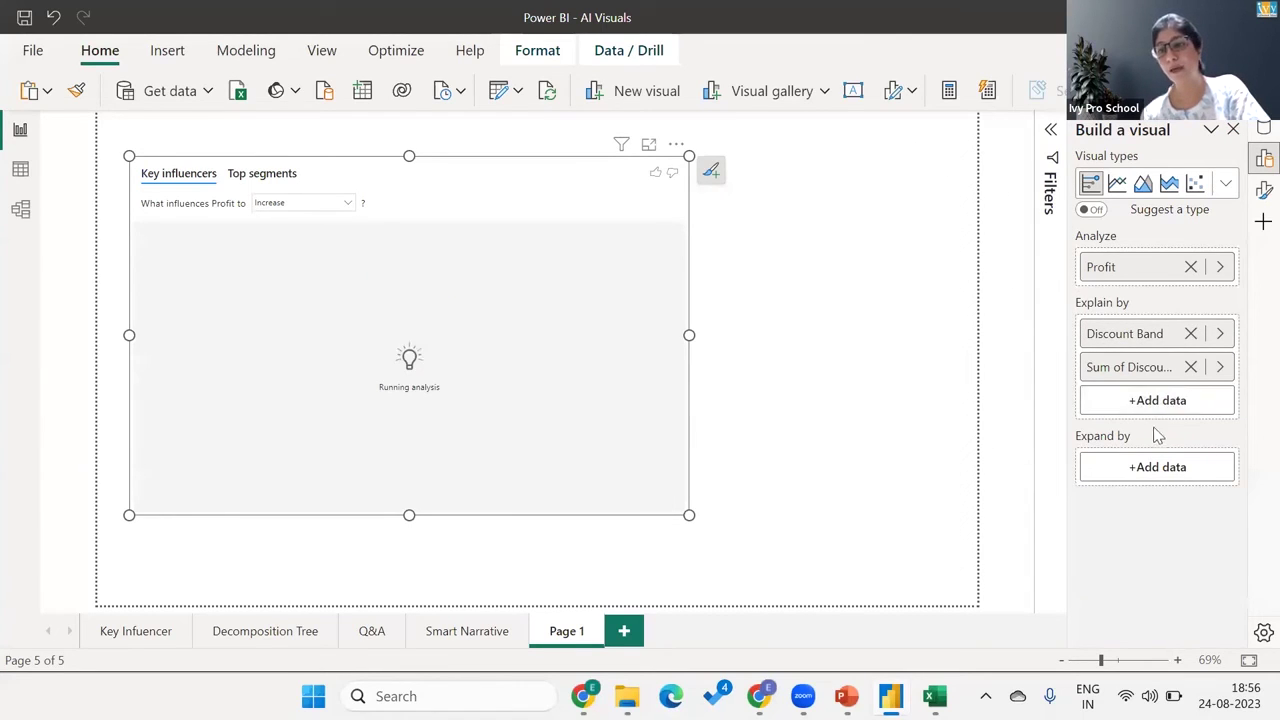
left_click(1145, 401)
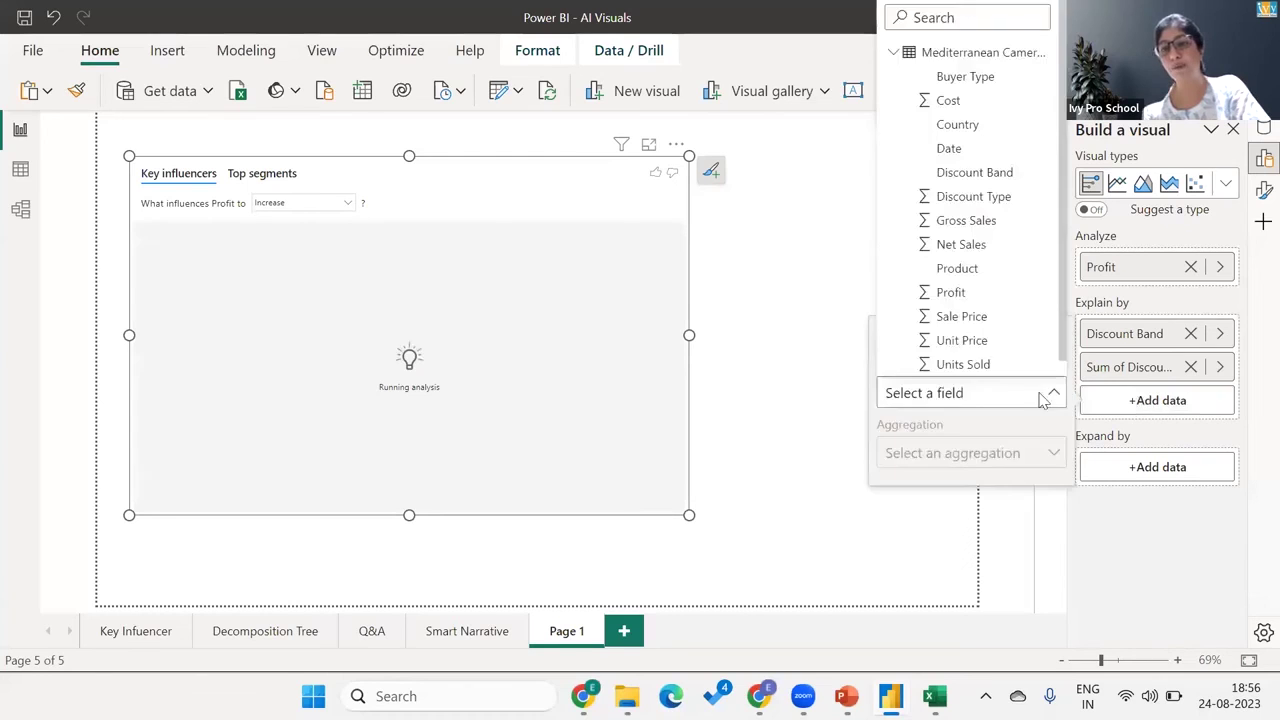
left_click(965, 341)
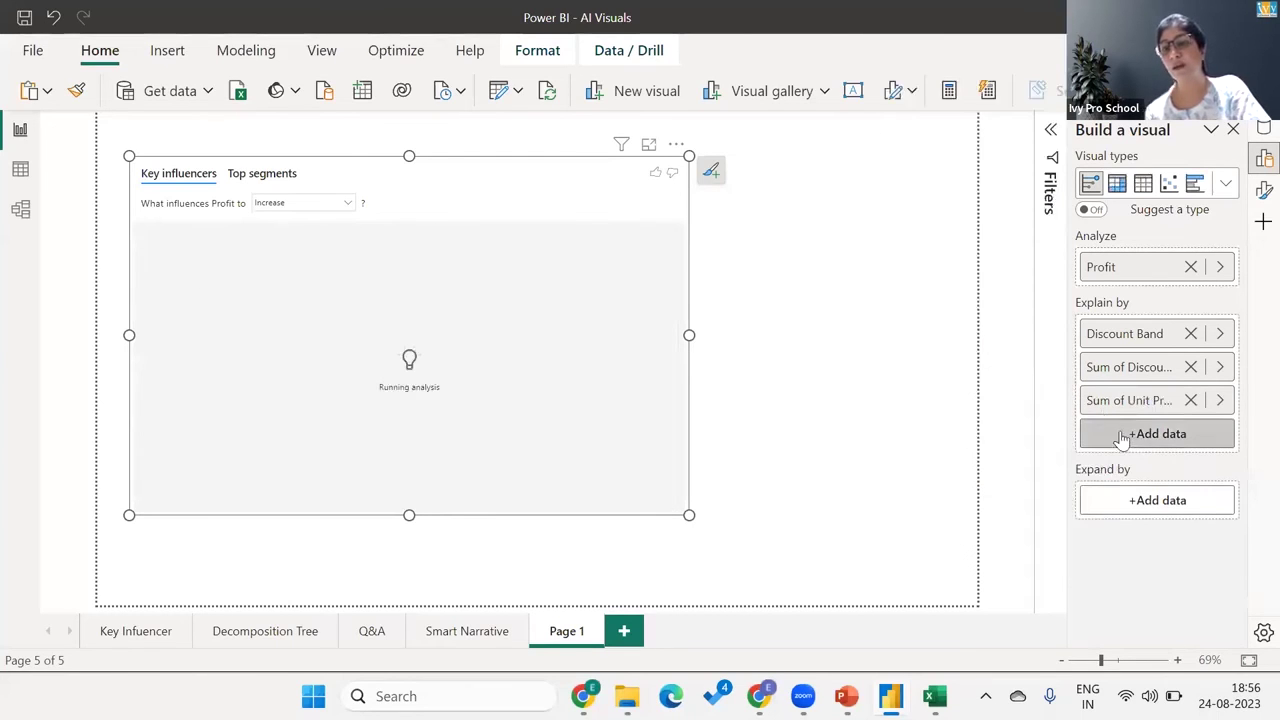
left_click(1082, 430)
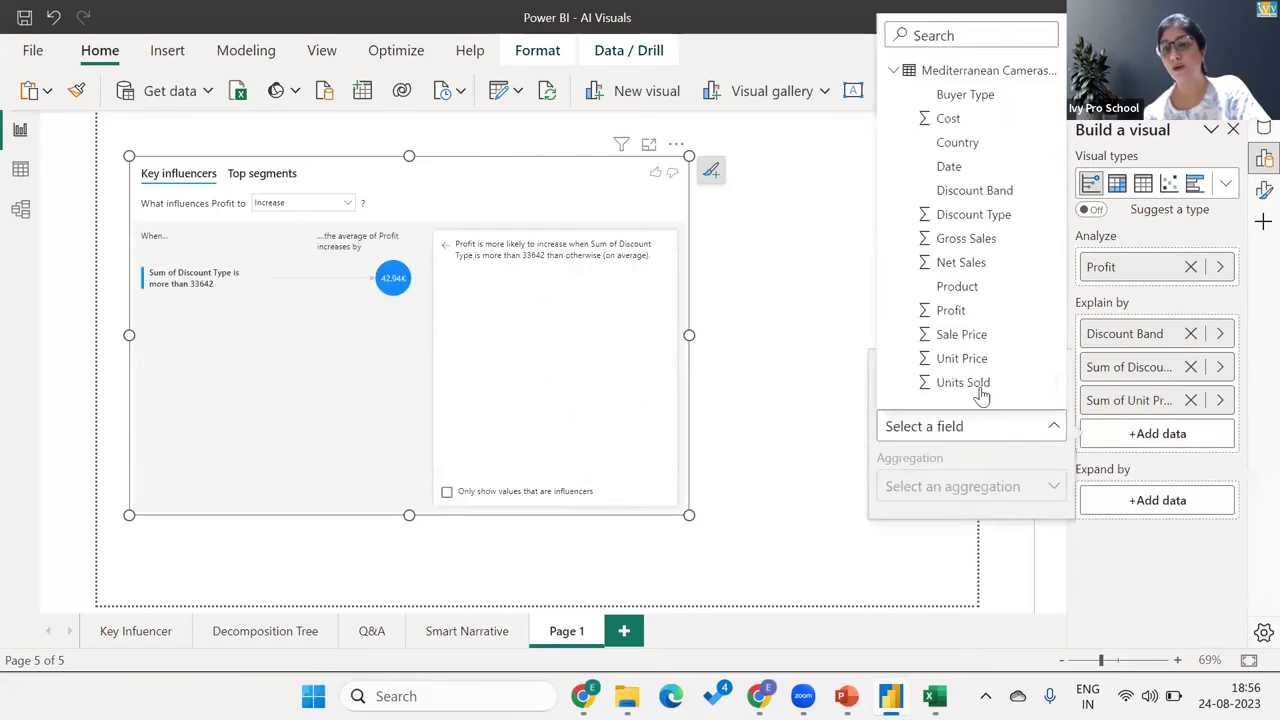
left_click(946, 119)
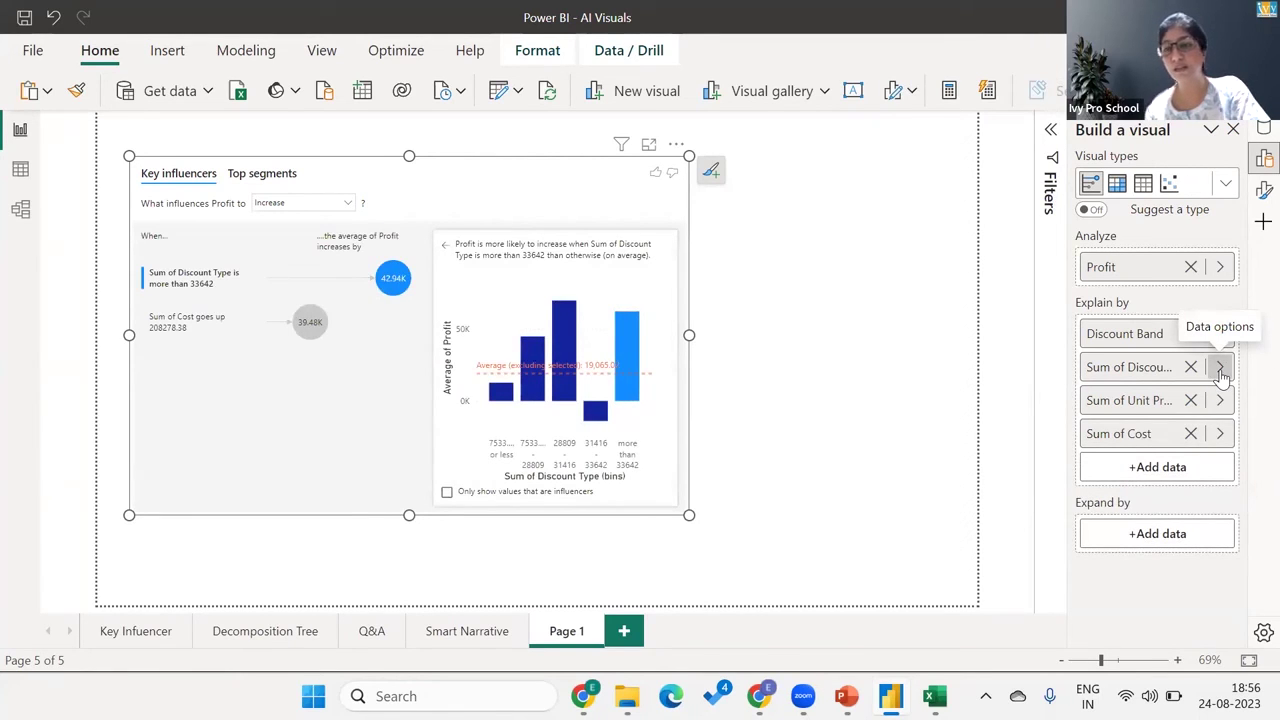
Change the Discount Type, Unit Price and Cost aggregations from Sum to Average
left_click(1221, 370)
left_click(966, 421)
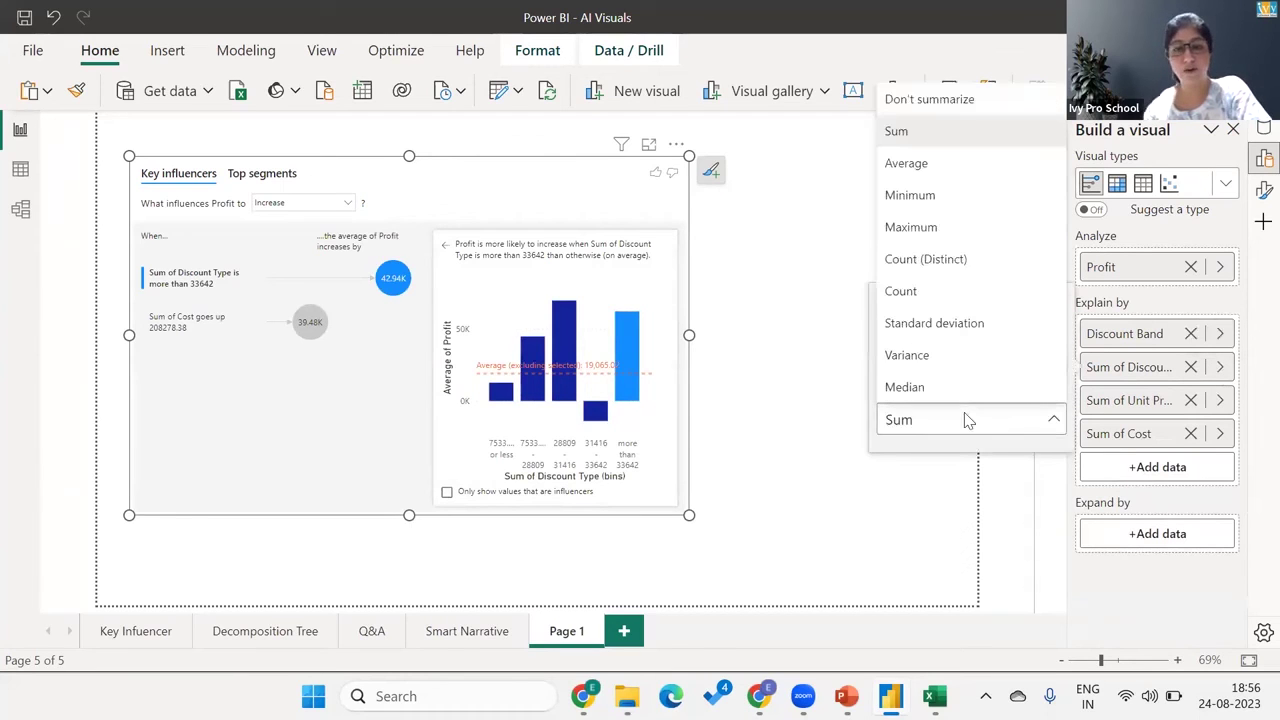
left_click(928, 168)
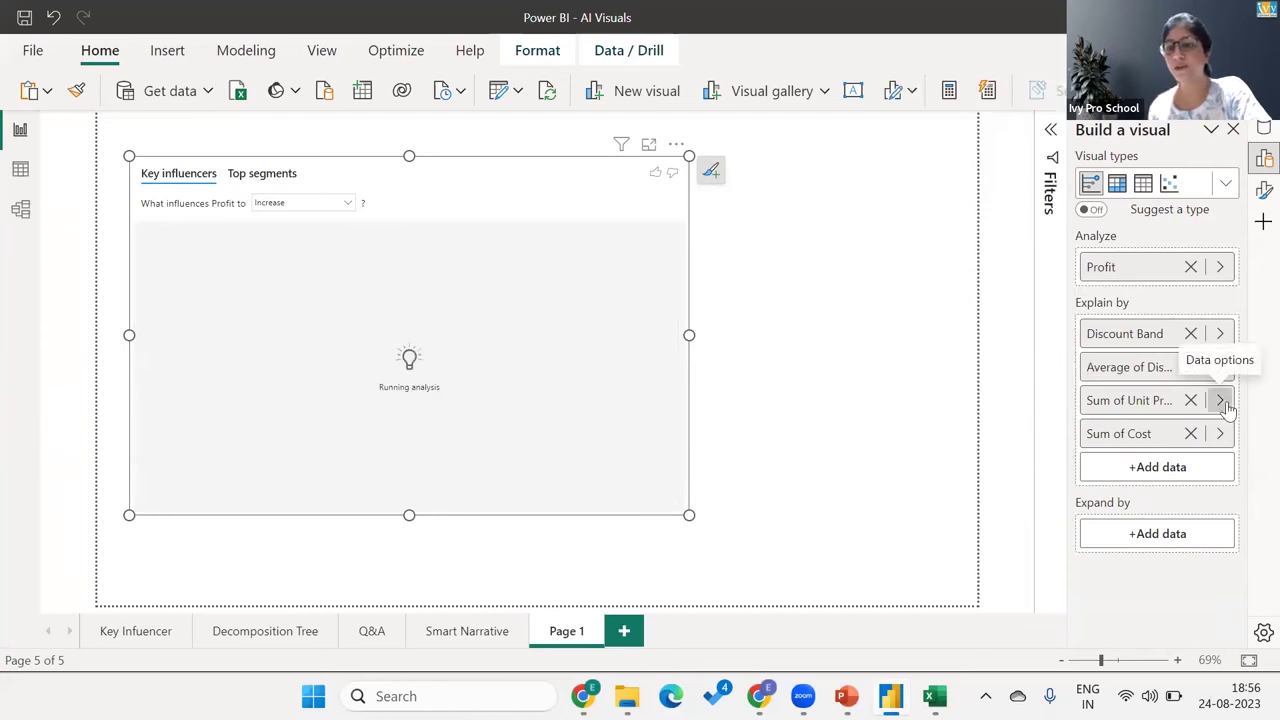
left_click(1220, 400)
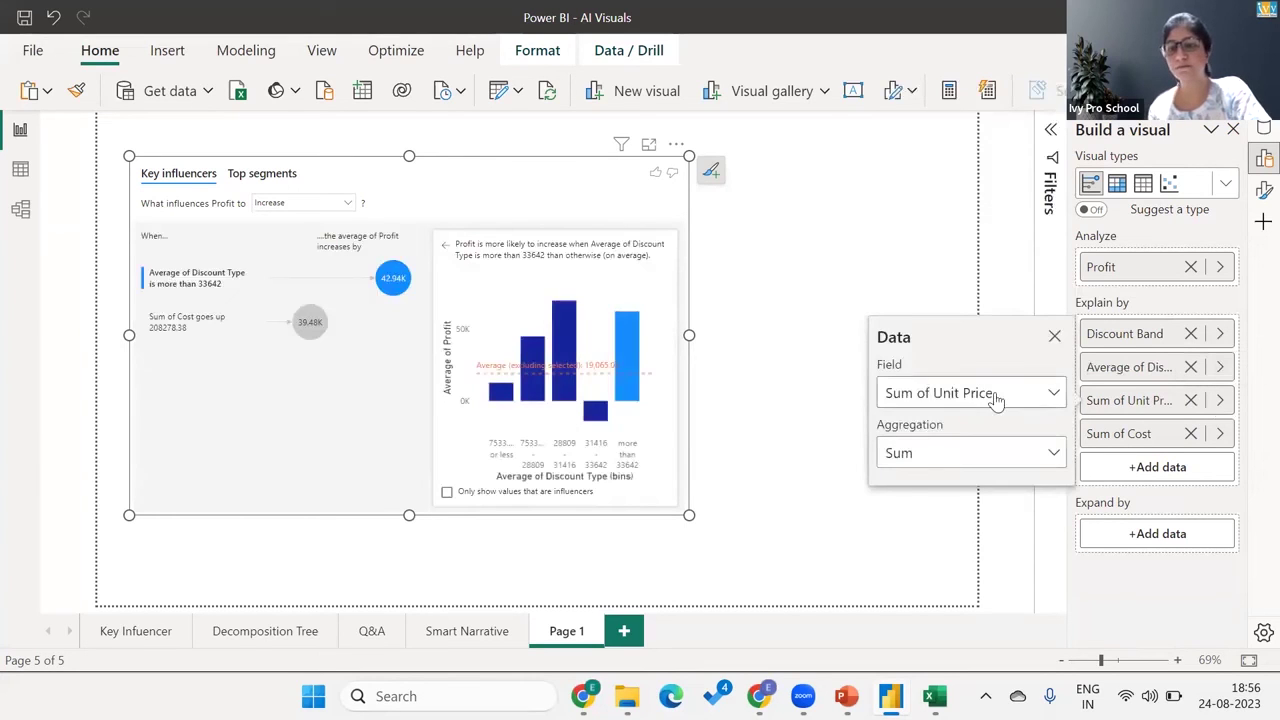
left_click(929, 456)
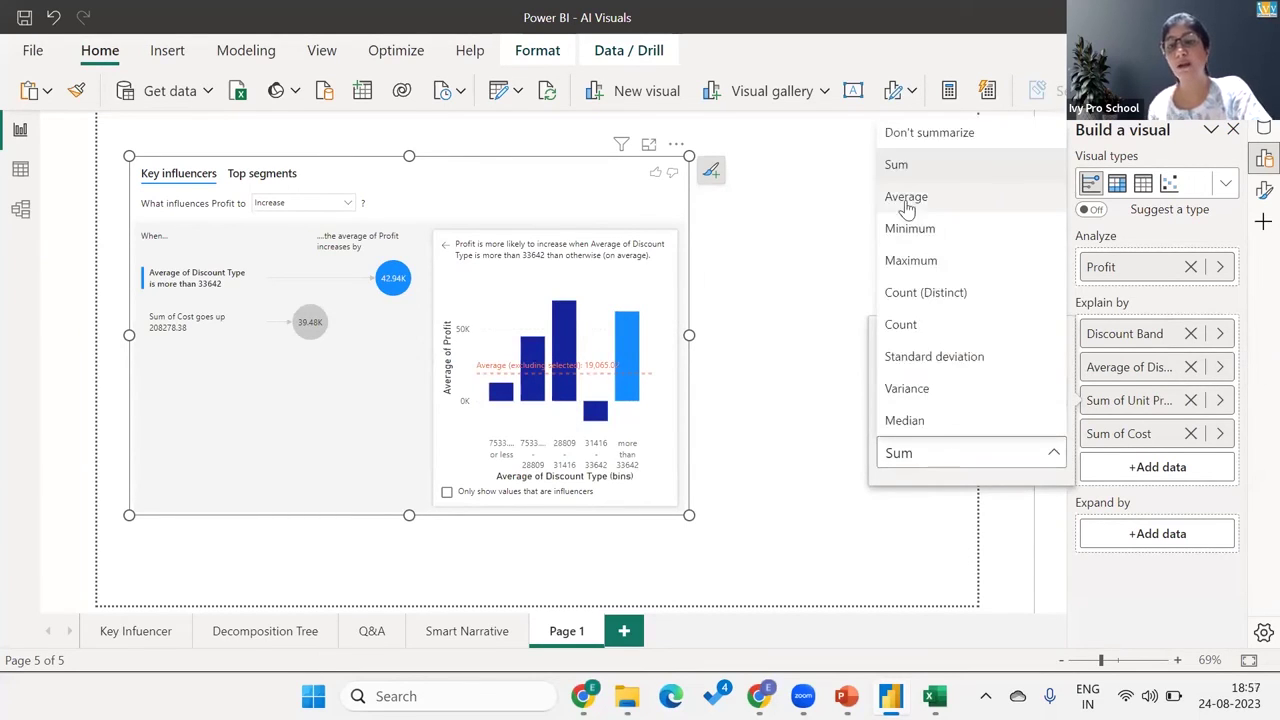
left_click(1220, 435)
left_click(940, 486)
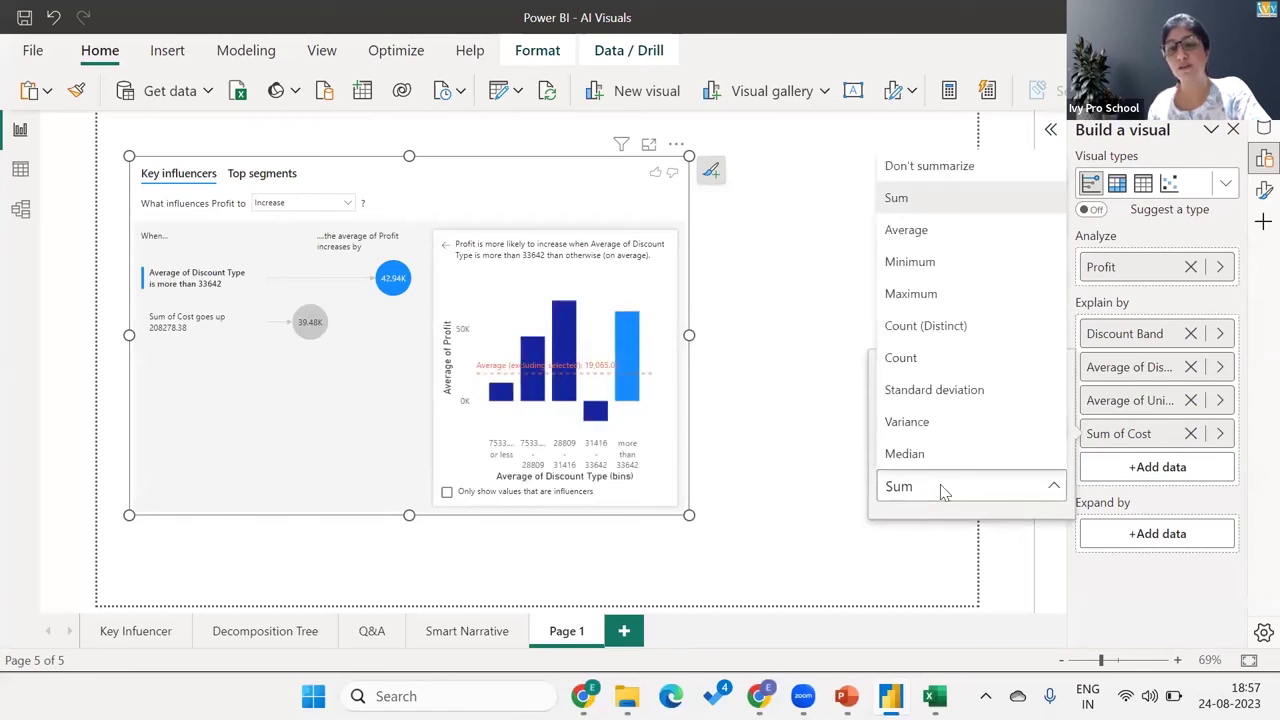
left_click(940, 486)
left_click(940, 486)
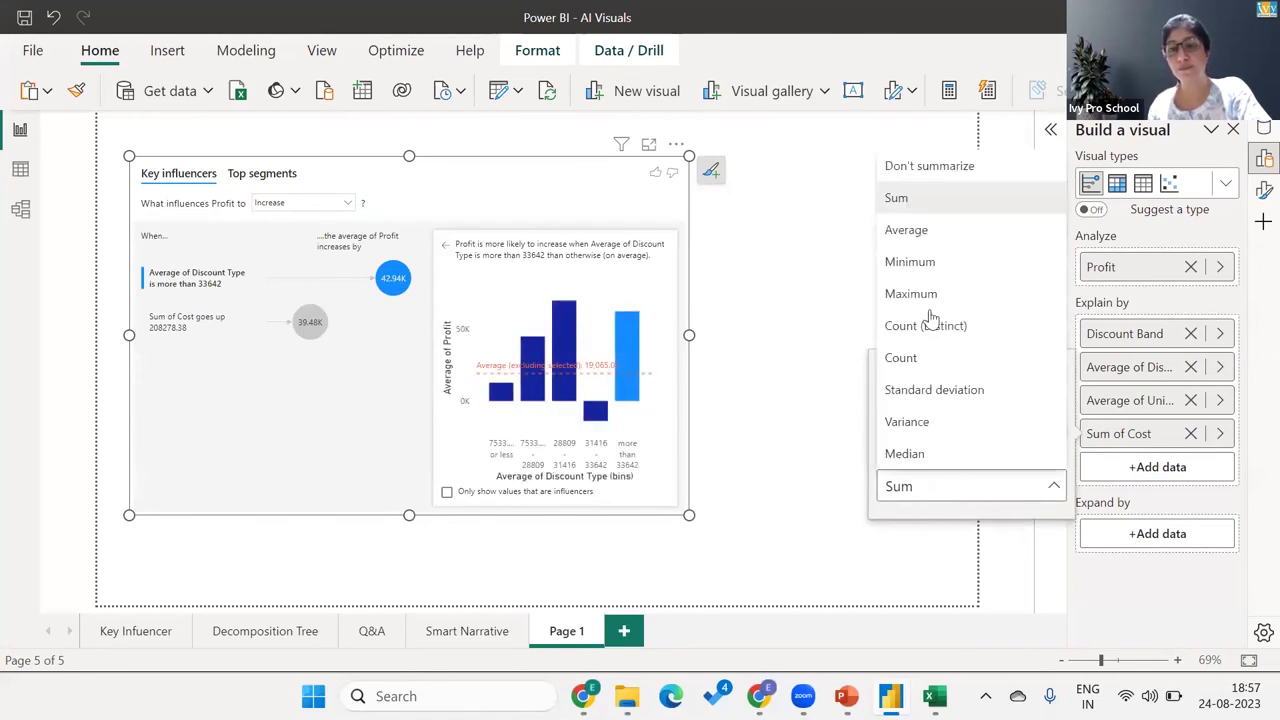
left_click(918, 232)
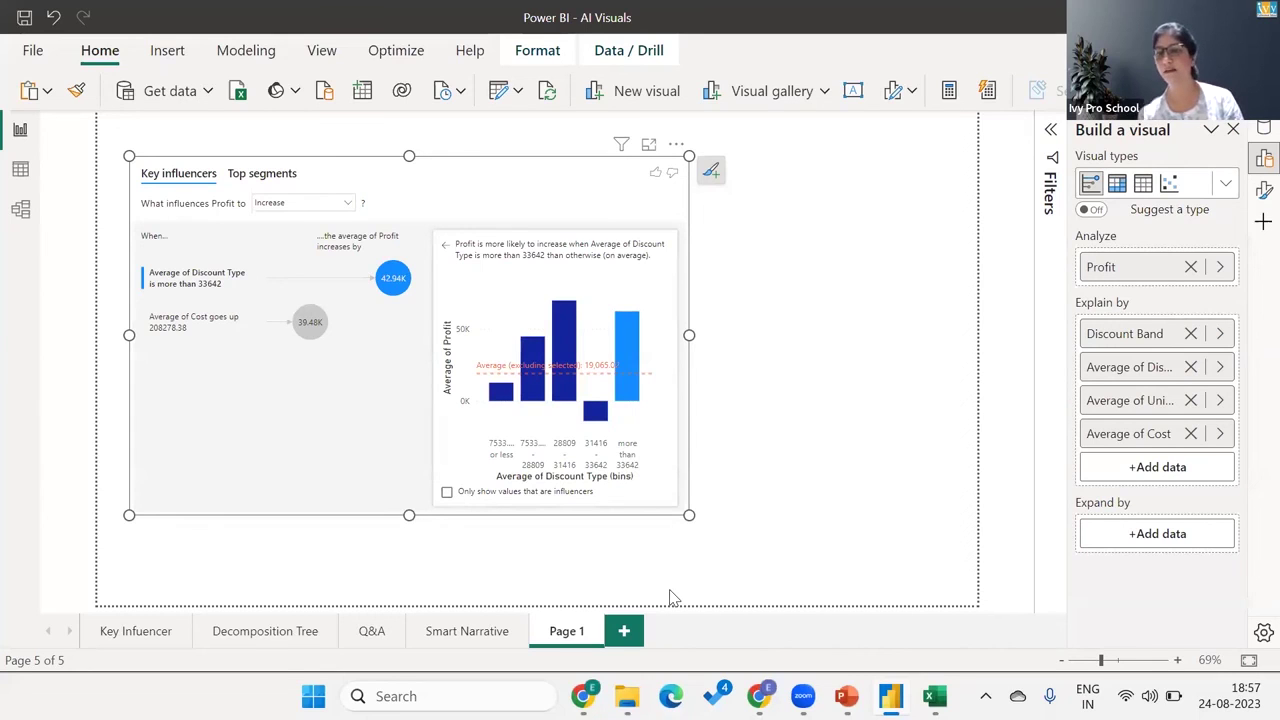
Add Units Sold under Explain by and set its aggregation to Average
left_click(1106, 463)
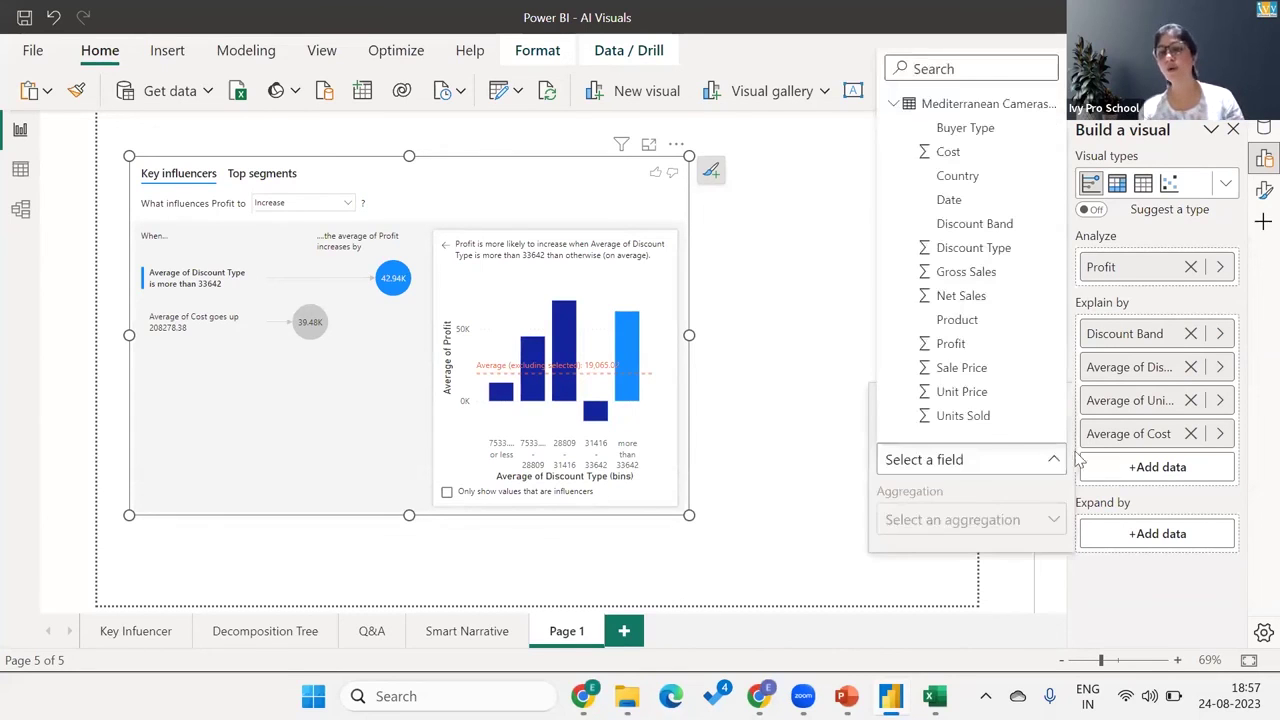
left_click(963, 416)
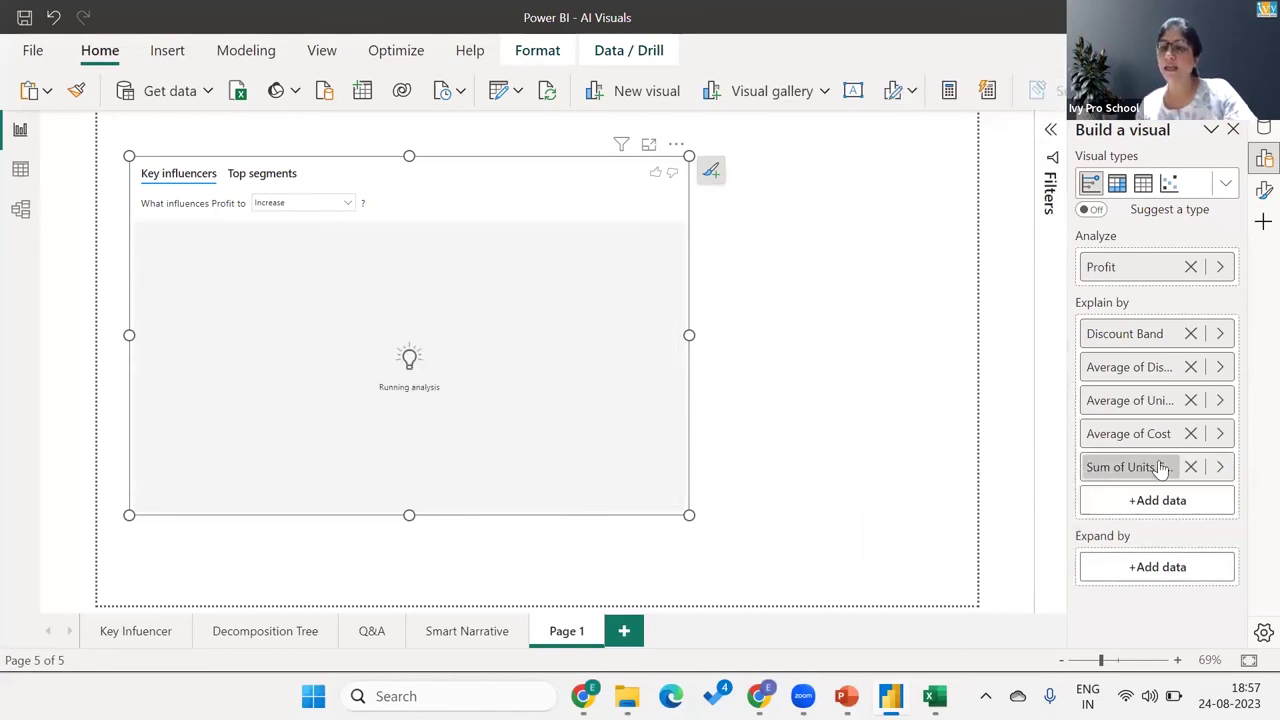
left_click(1217, 467)
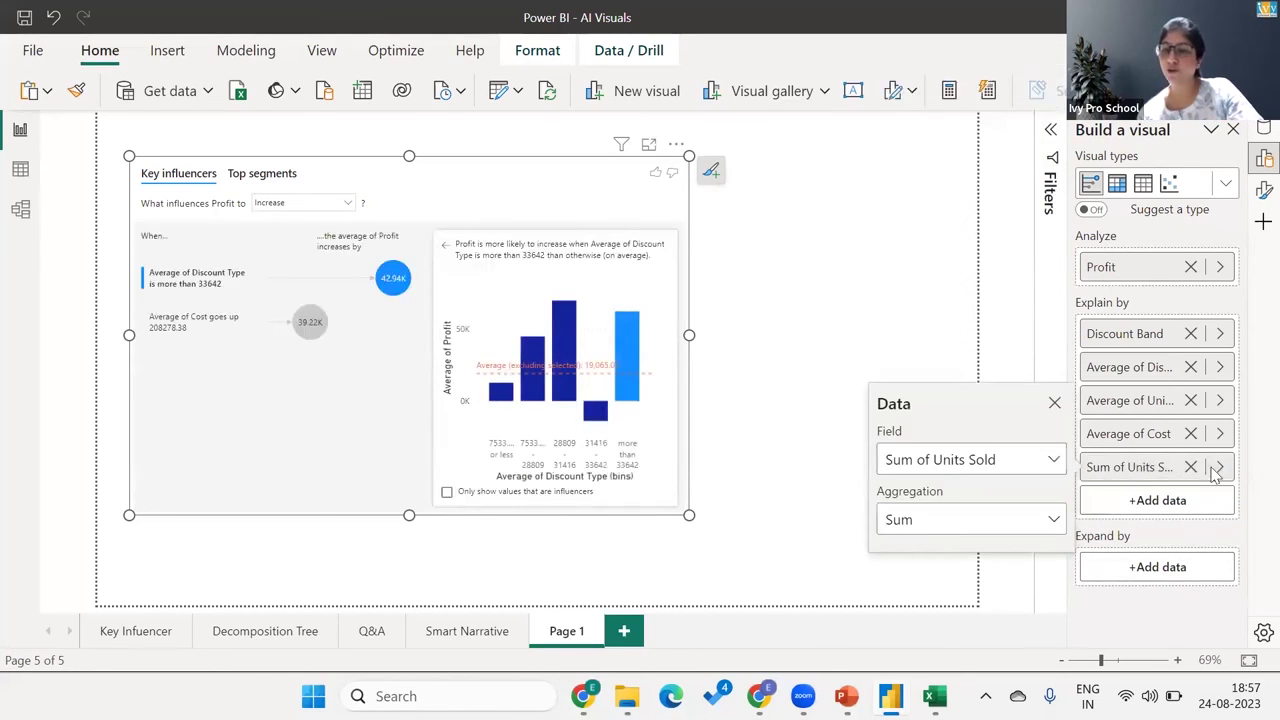
left_click(918, 522)
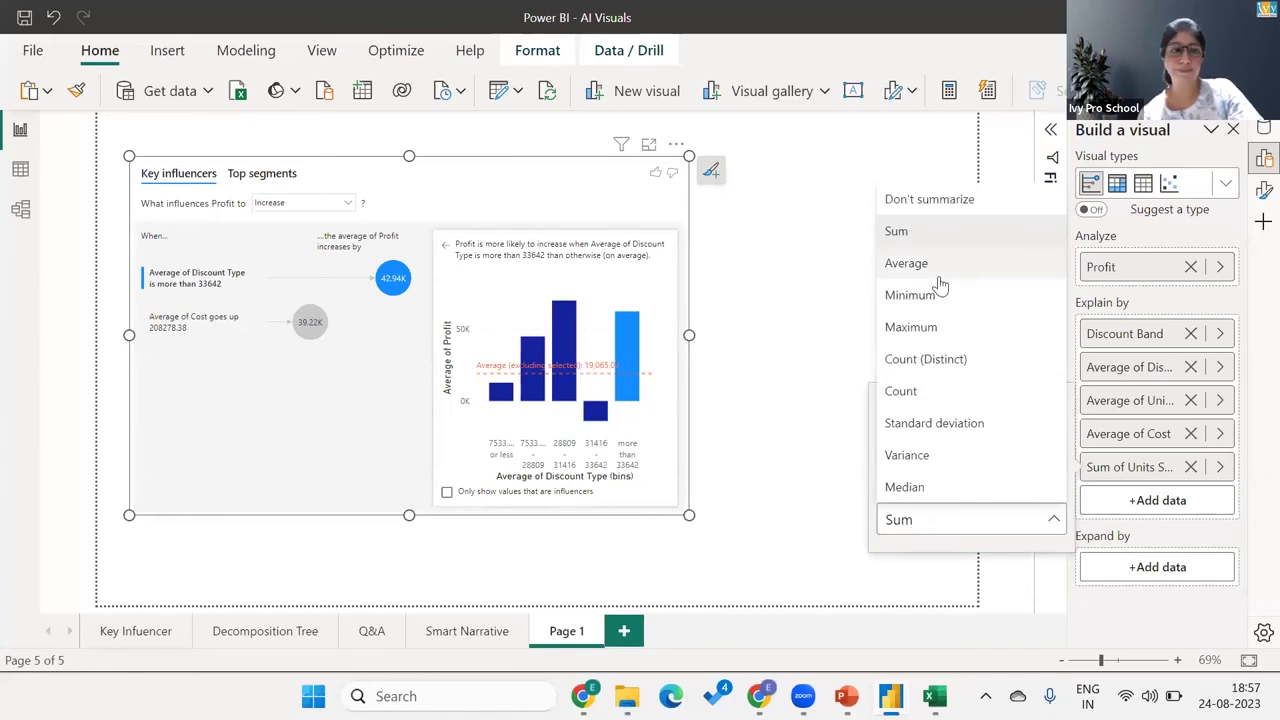
left_click(906, 264)
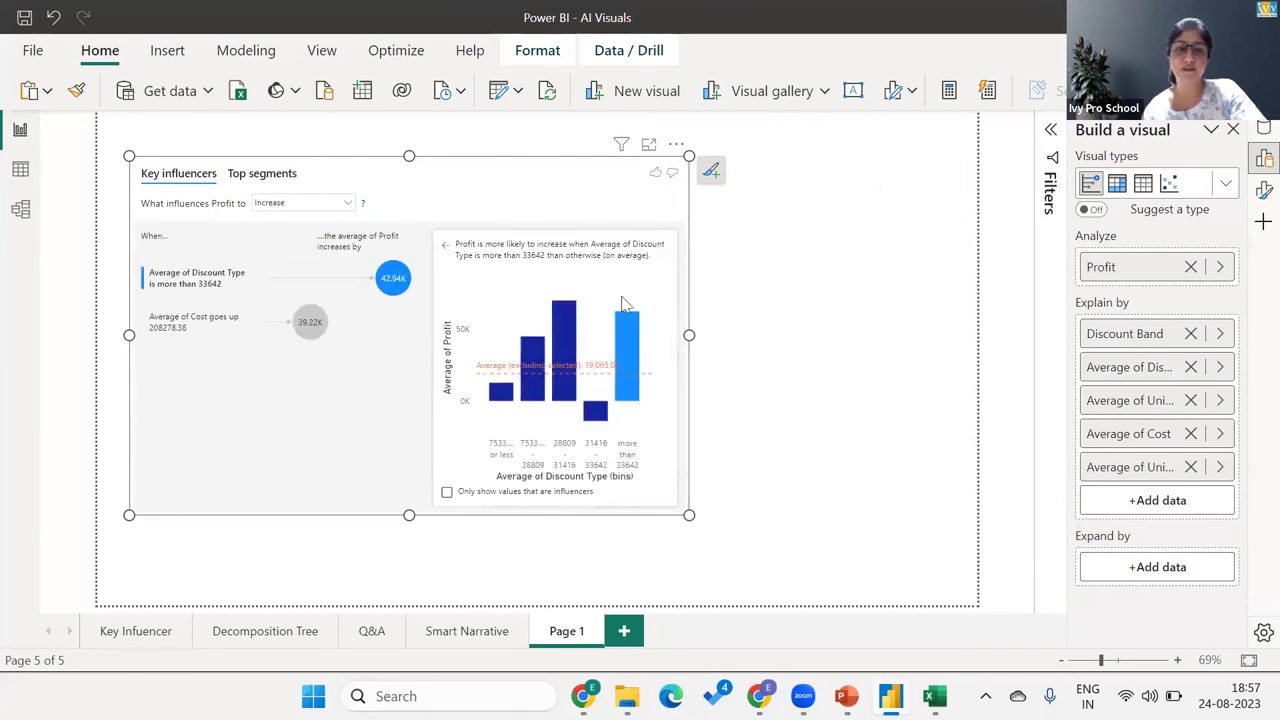
Open the Key influencers visual in focus mode to view its top influencers for increasing Profit
left_click(648, 147)
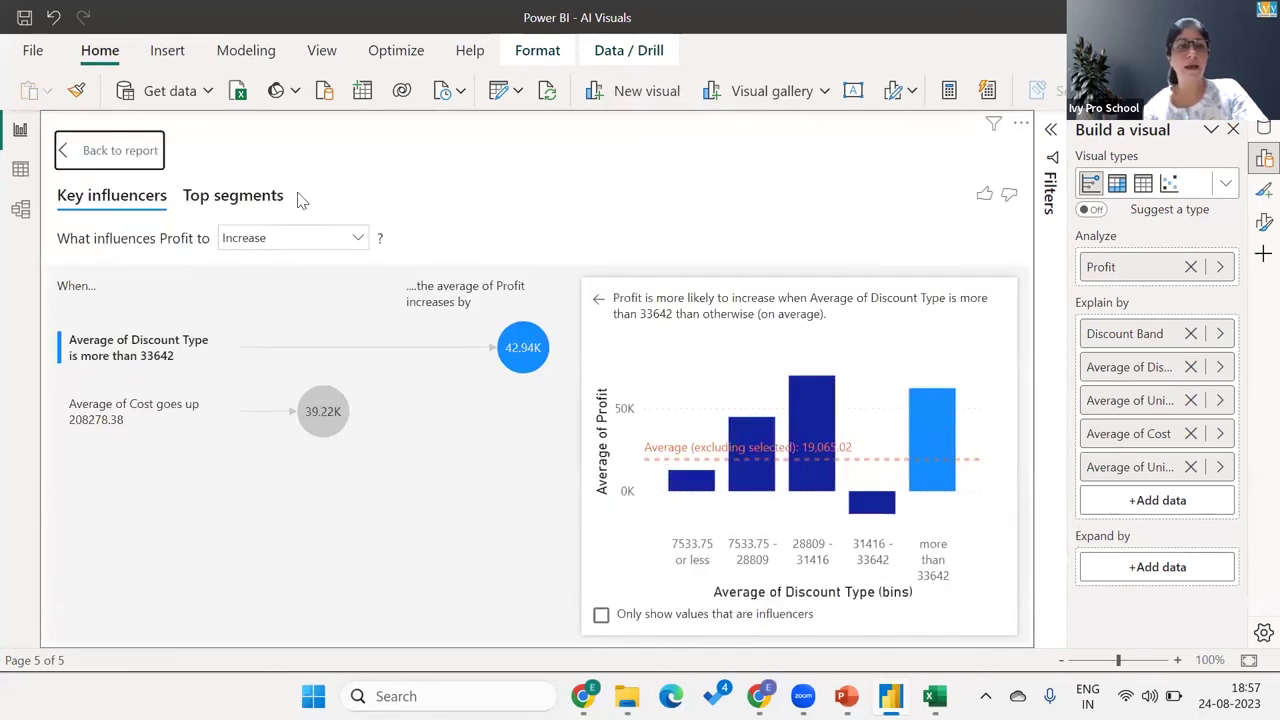